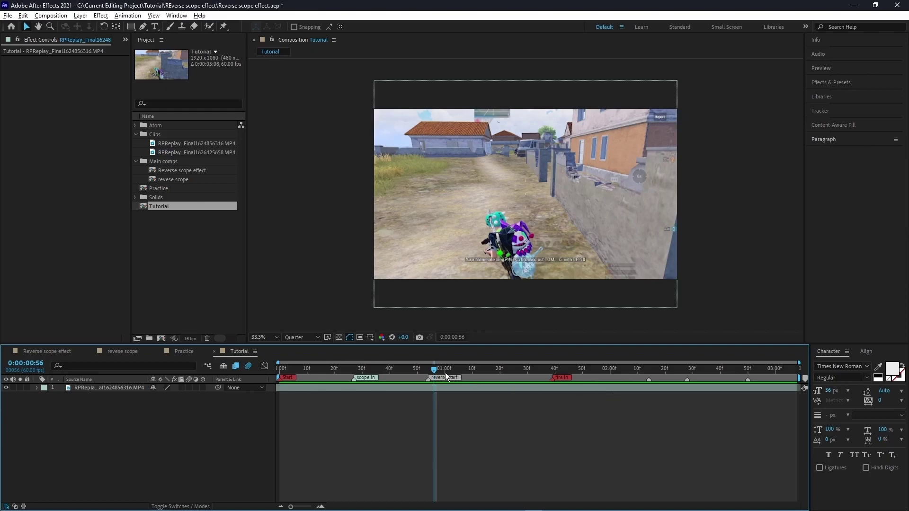
# Slide the replay clip layer earlier in the timeline so the action starts sooner
pyautogui.moveTo(435, 367); pyautogui.dragTo(270, 388)
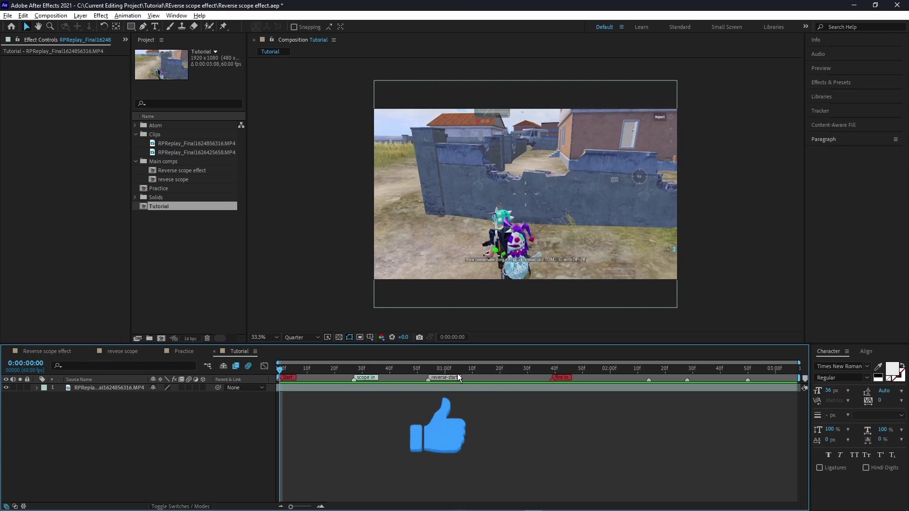
pyautogui.click(384, 388)
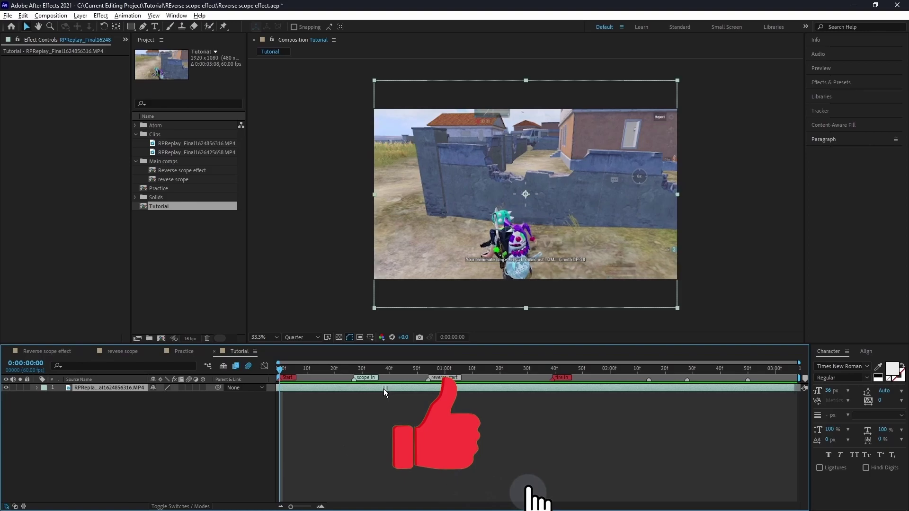
pyautogui.moveTo(384, 388); pyautogui.dragTo(336, 391)
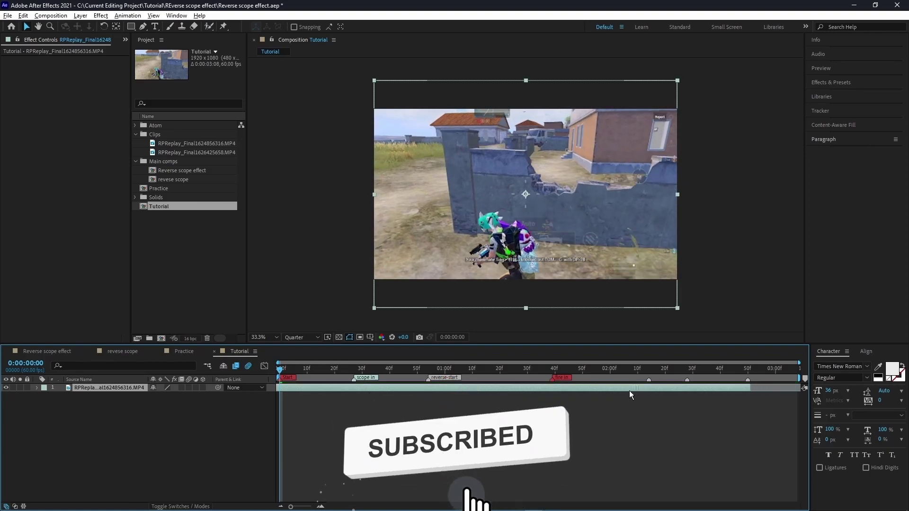
pyautogui.moveTo(629, 391); pyautogui.dragTo(575, 402)
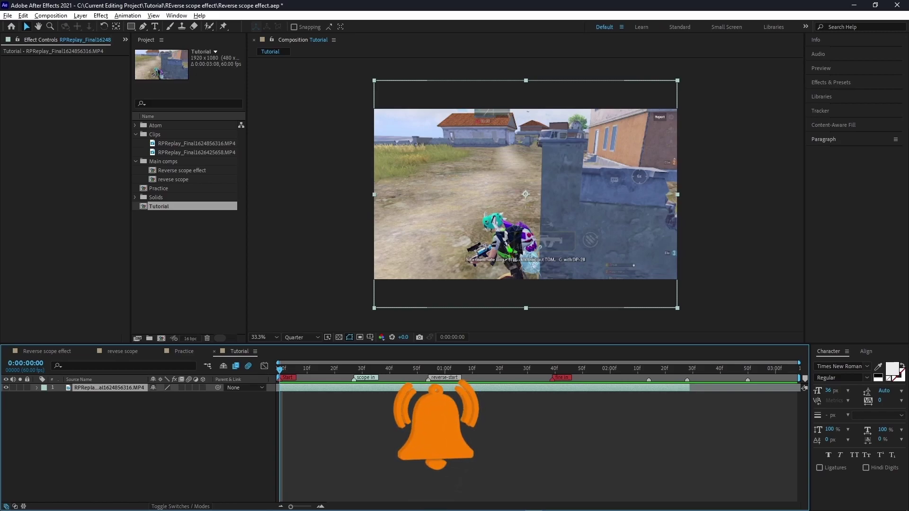
# Put the current time on the 'scope in' marker at frame 27
pyautogui.click(288, 370)
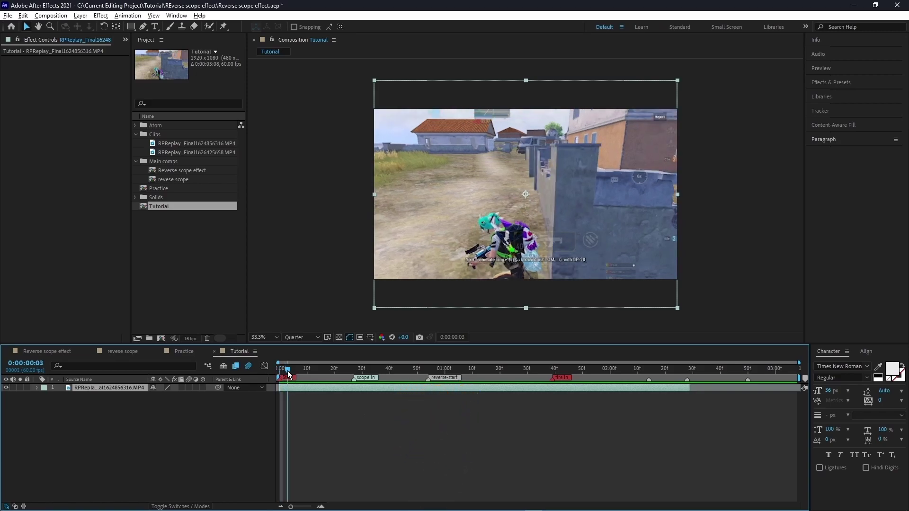
pyautogui.moveTo(287, 371); pyautogui.dragTo(351, 381)
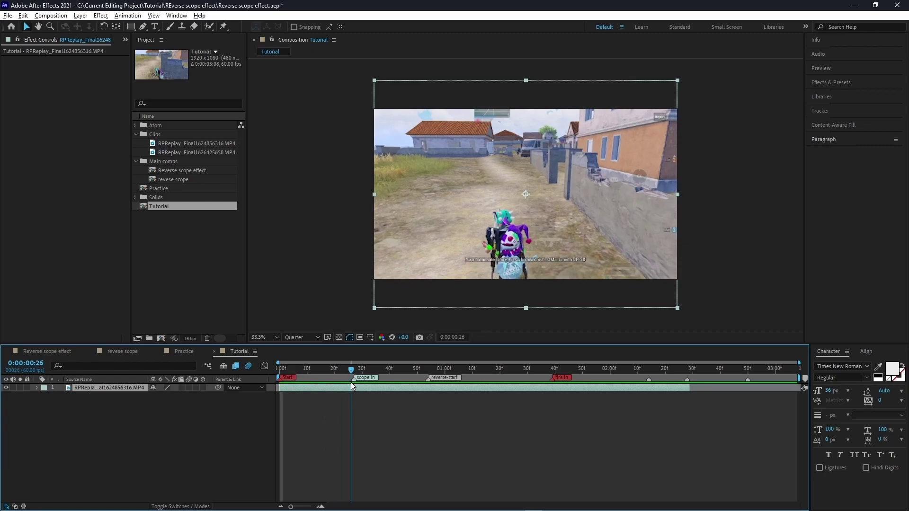
pyautogui.moveTo(351, 382); pyautogui.dragTo(353, 388)
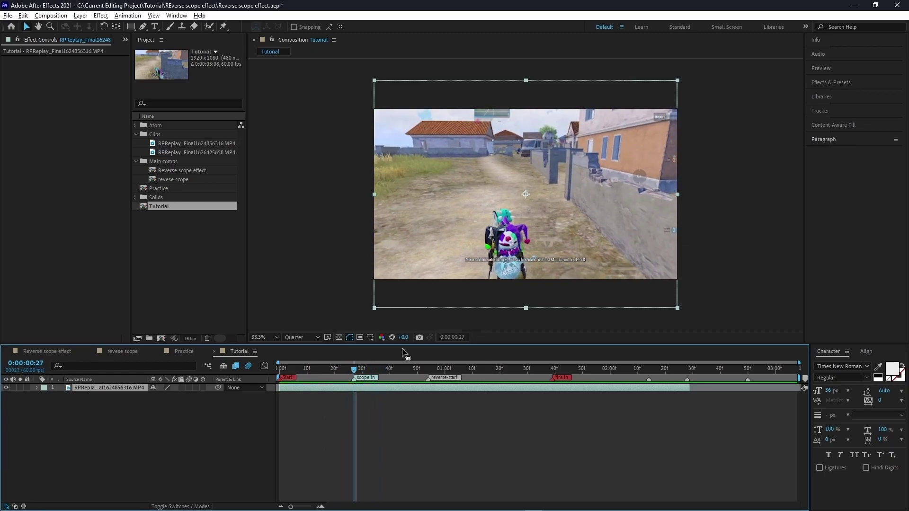
# Split the clip at frame 27 and trim the new piece to start at the scope frame
pyautogui.hotkey('ctrl', 'shift', 'd')
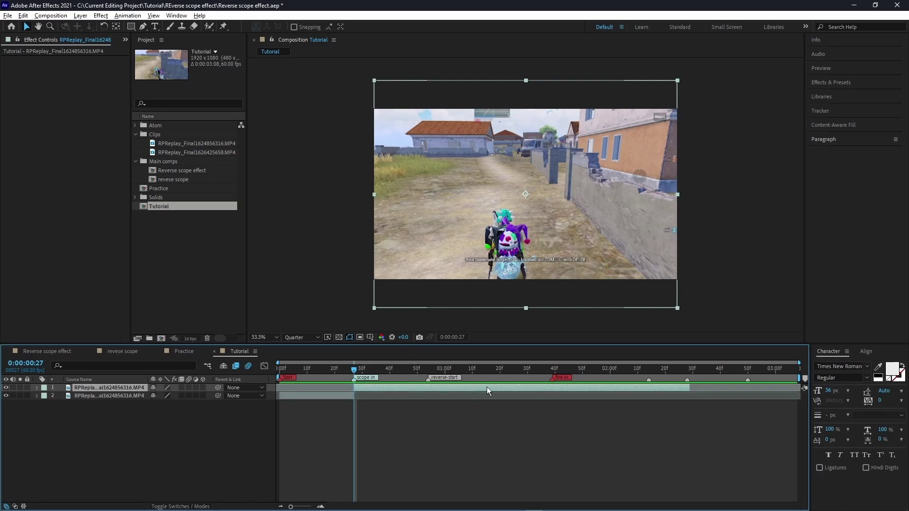
pyautogui.moveTo(489, 387); pyautogui.dragTo(386, 384)
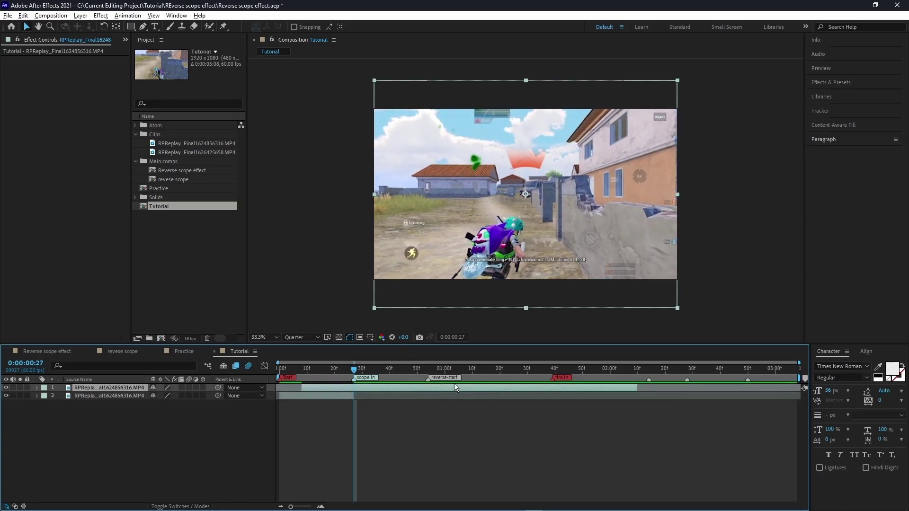
pyautogui.moveTo(496, 387)
pyautogui.mouseDown()
pyautogui.moveTo(476, 398)
pyautogui.moveTo(486, 396)
pyautogui.mouseUp()
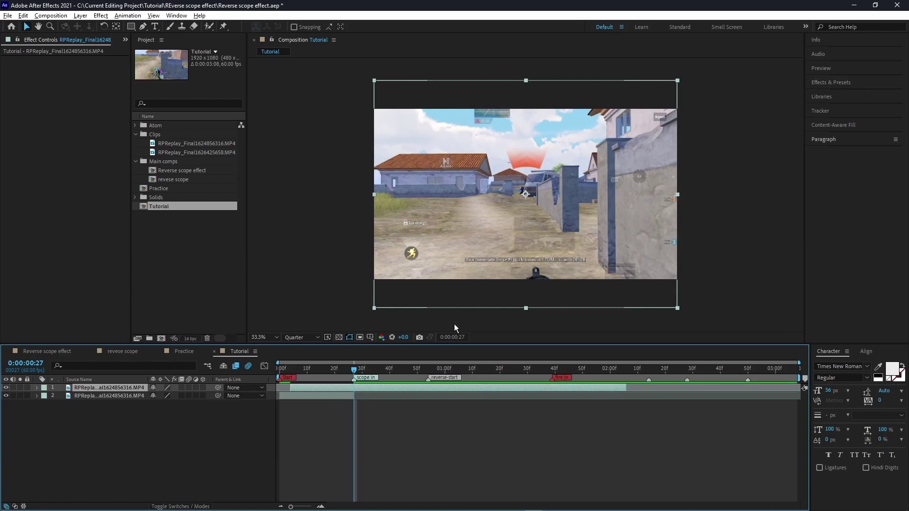
pyautogui.hotkey('alt', '[')
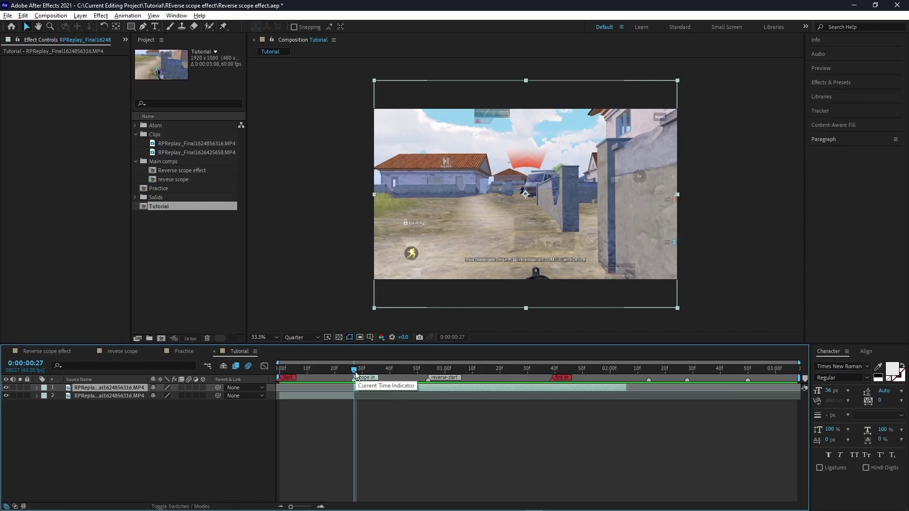
# Split again at frame 38 with the scope raised and push the final piece later
pyautogui.moveTo(356, 375); pyautogui.dragTo(382, 380)
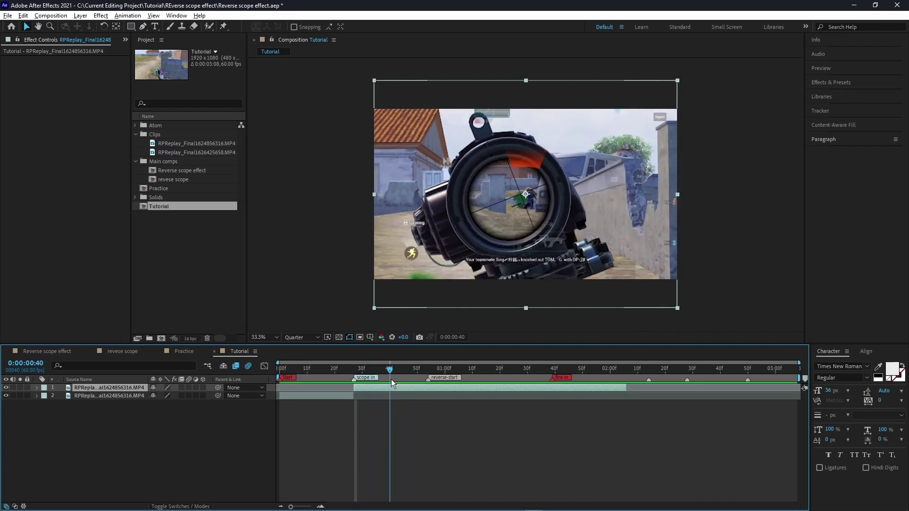
pyautogui.moveTo(382, 379); pyautogui.dragTo(384, 379)
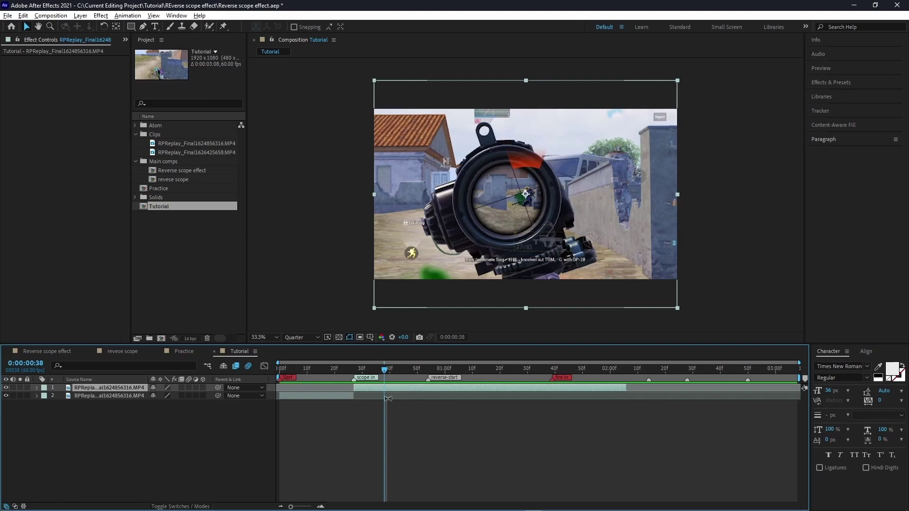
pyautogui.hotkey('ctrl', 'shift', 'd')
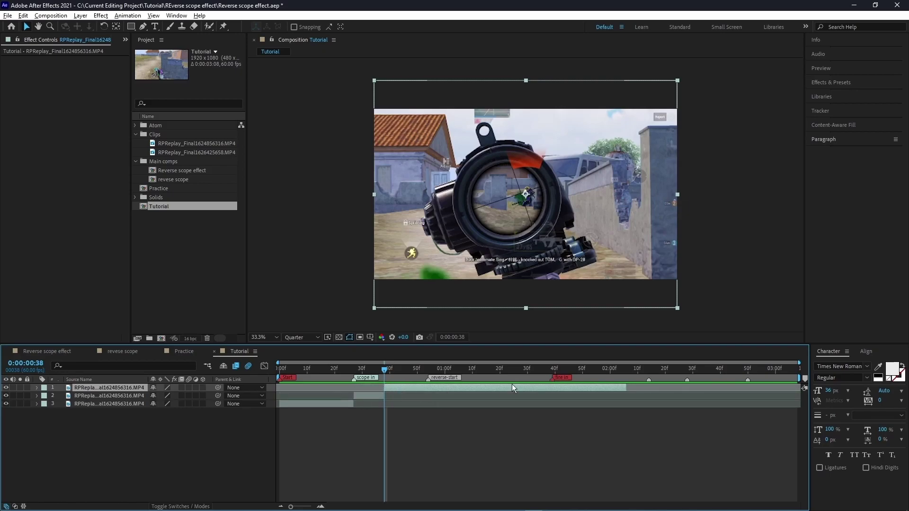
pyautogui.moveTo(385, 388)
pyautogui.mouseDown()
pyautogui.moveTo(434, 399)
pyautogui.moveTo(558, 394)
pyautogui.mouseUp()
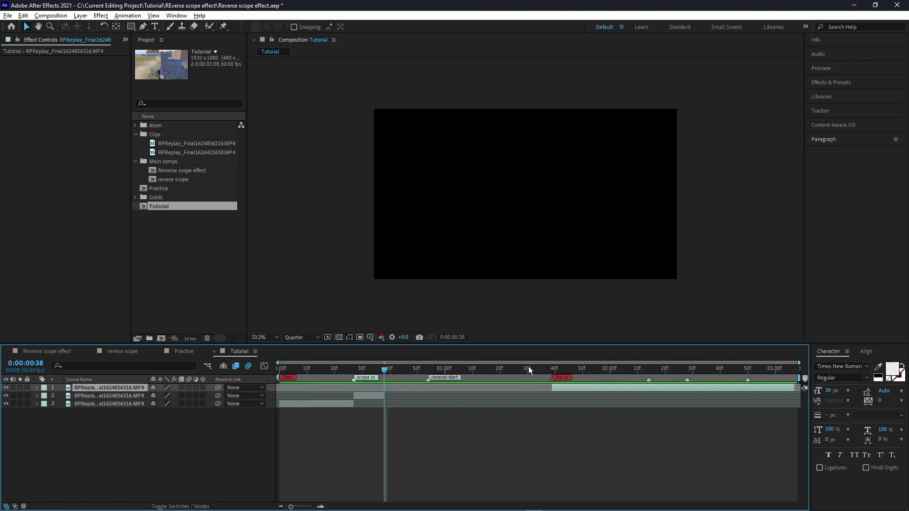
# Enable time remapping on the middle piece (layer 2)
pyautogui.moveTo(528, 370); pyautogui.dragTo(434, 402)
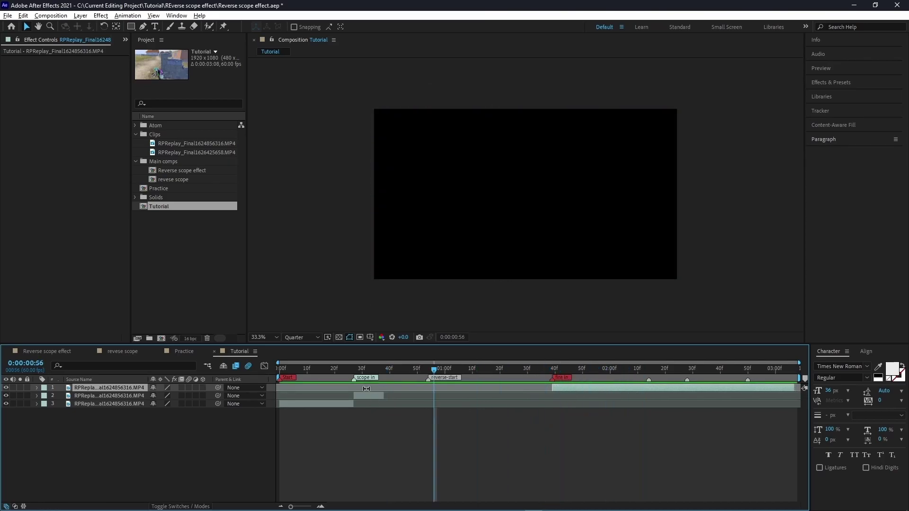
pyautogui.moveTo(352, 371)
pyautogui.mouseDown()
pyautogui.moveTo(453, 391)
pyautogui.moveTo(374, 393)
pyautogui.mouseUp()
pyautogui.click(371, 396)
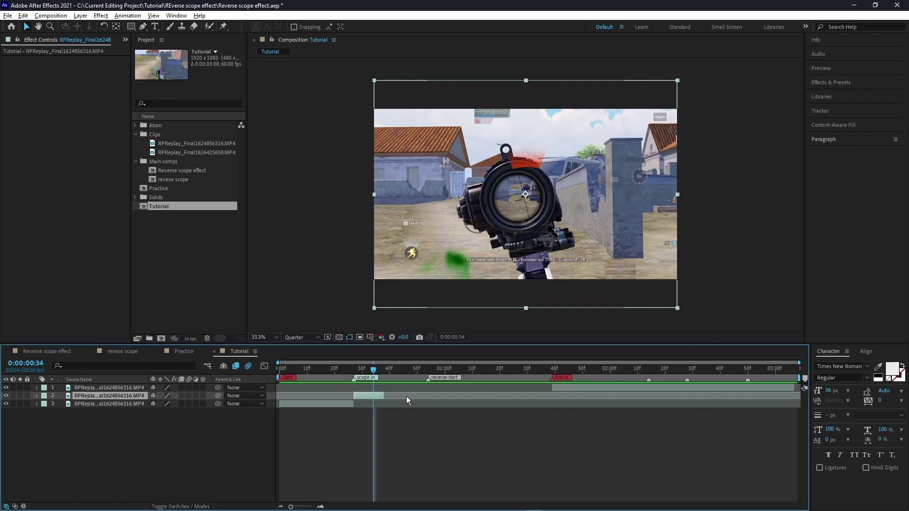
pyautogui.hotkey('ctrl', 'alt', 't')
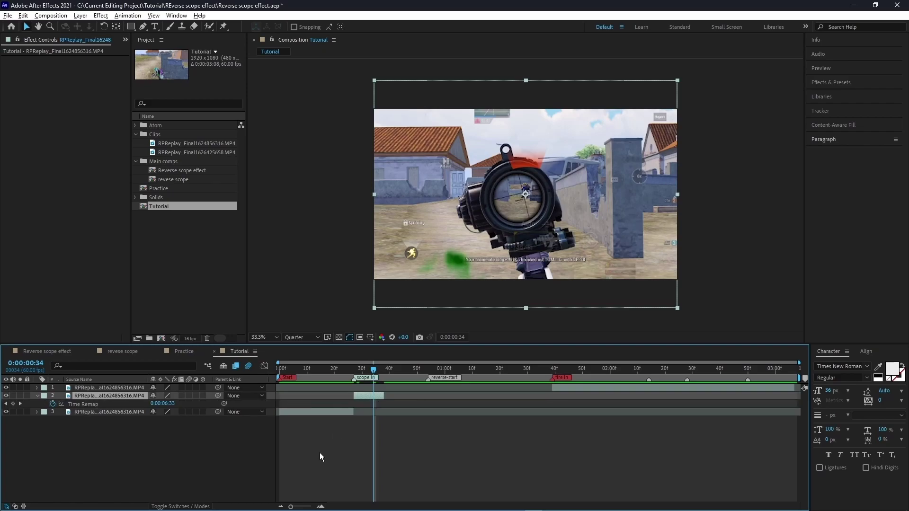
pyautogui.rightClick(368, 396)
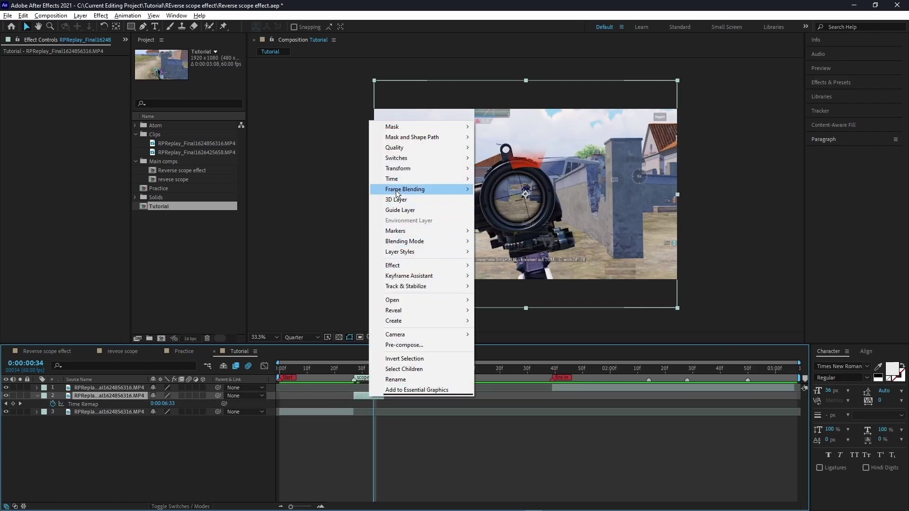
pyautogui.moveTo(403, 185)
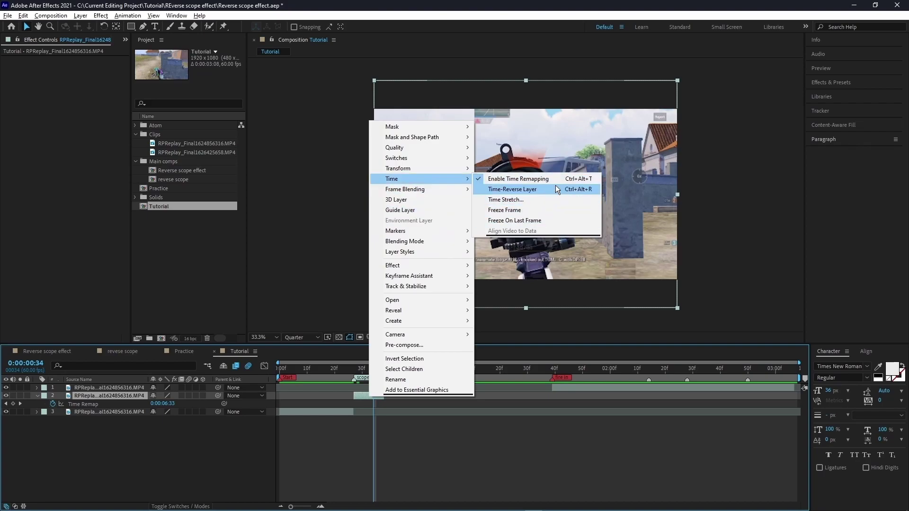
pyautogui.press('Escape')
pyautogui.moveTo(373, 368); pyautogui.dragTo(357, 373)
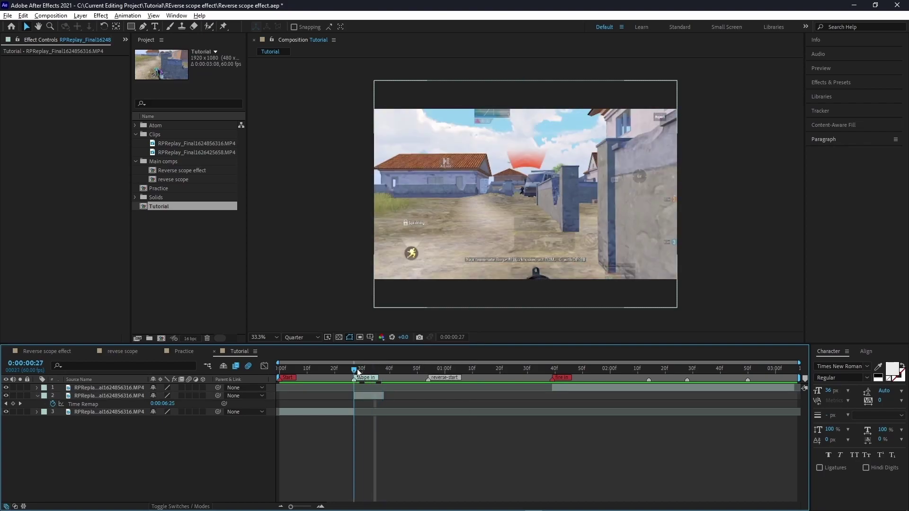
pyautogui.click(367, 397)
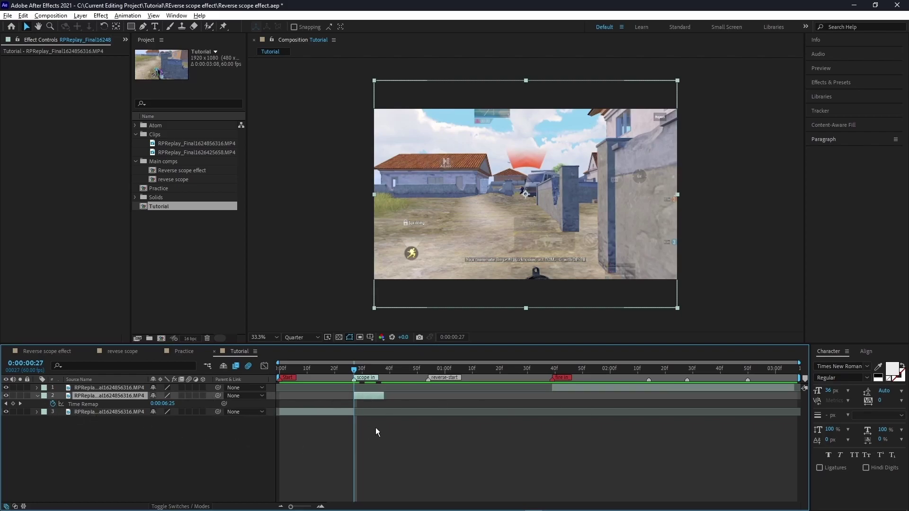
# Add a Time Remap keyframe at frame 27 and step between the layer's Time Remap keyframes
pyautogui.click(13, 404)
pyautogui.hotkey('shift', 'pagedown')
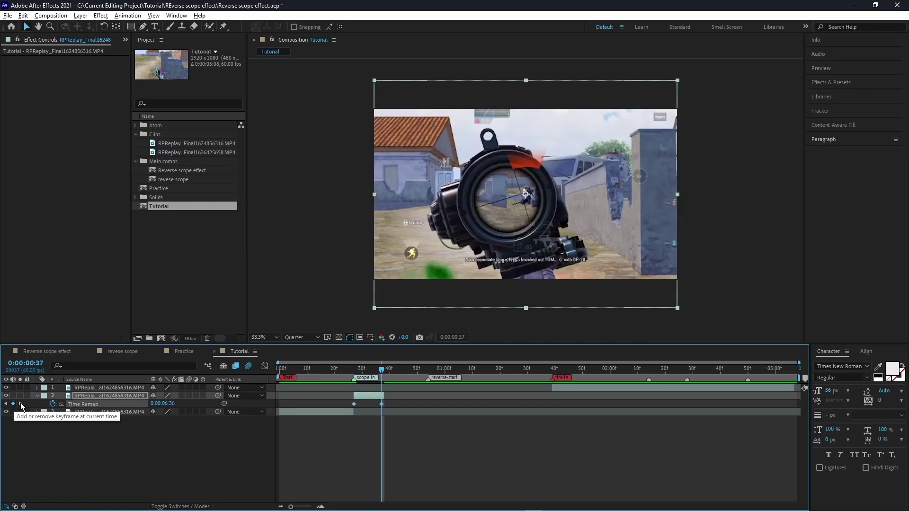
pyautogui.click(22, 404)
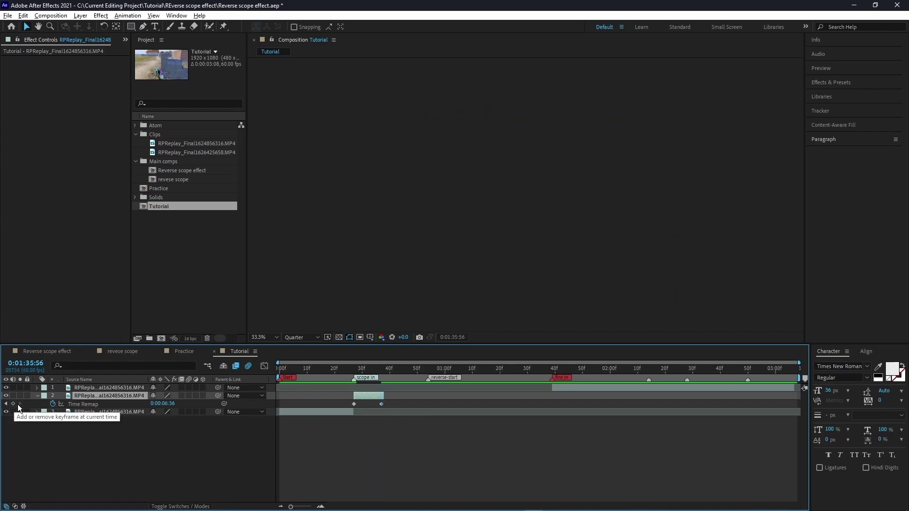
pyautogui.click(5, 405)
pyautogui.click(6, 404)
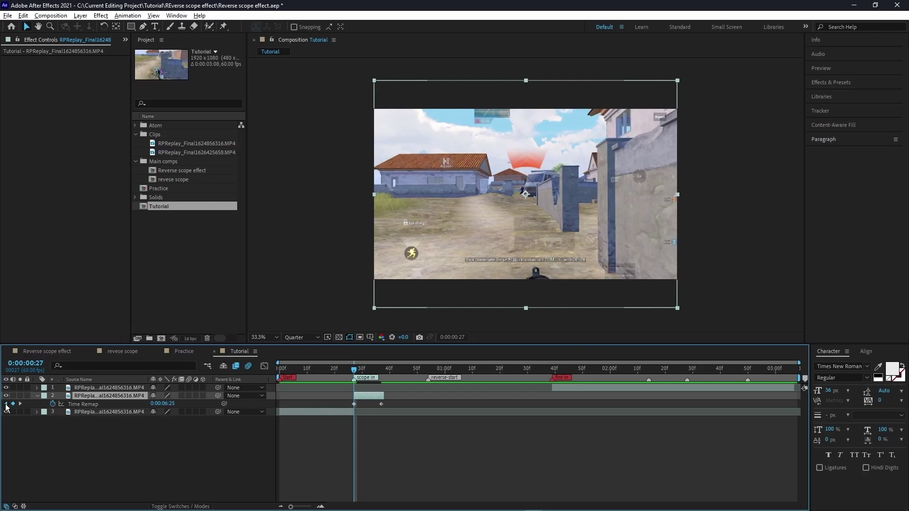
pyautogui.click(5, 404)
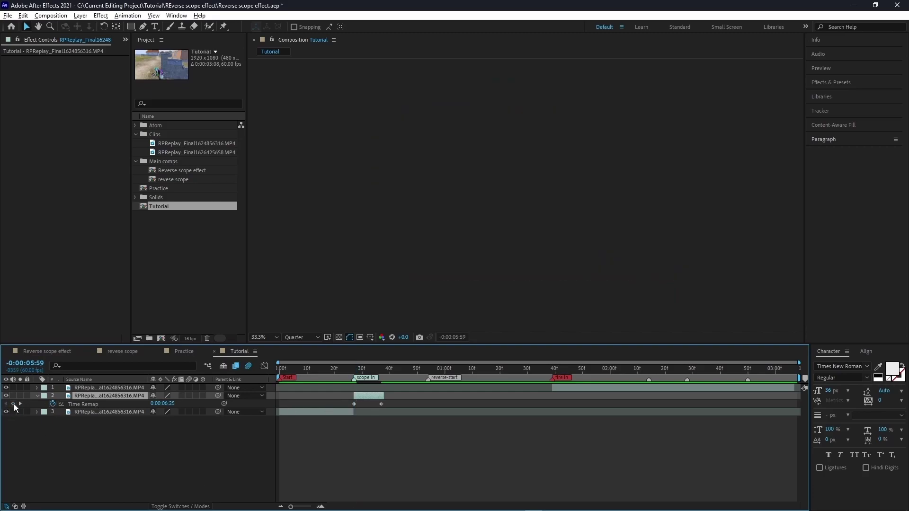
pyautogui.click(19, 403)
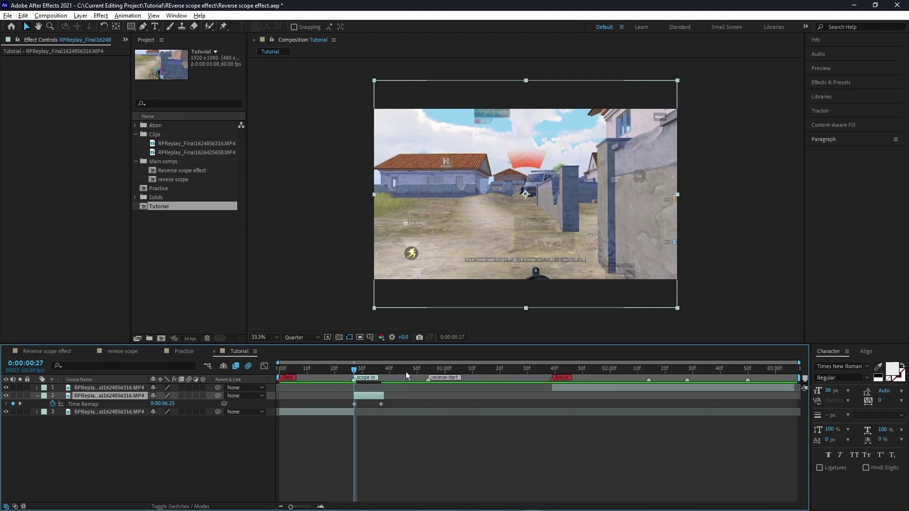
# Extend layer 2 to reverse-start at frame 54, move its end keyframe there, and Easy Ease both
pyautogui.moveTo(405, 371); pyautogui.dragTo(429, 371)
pyautogui.moveTo(387, 396); pyautogui.dragTo(431, 396)
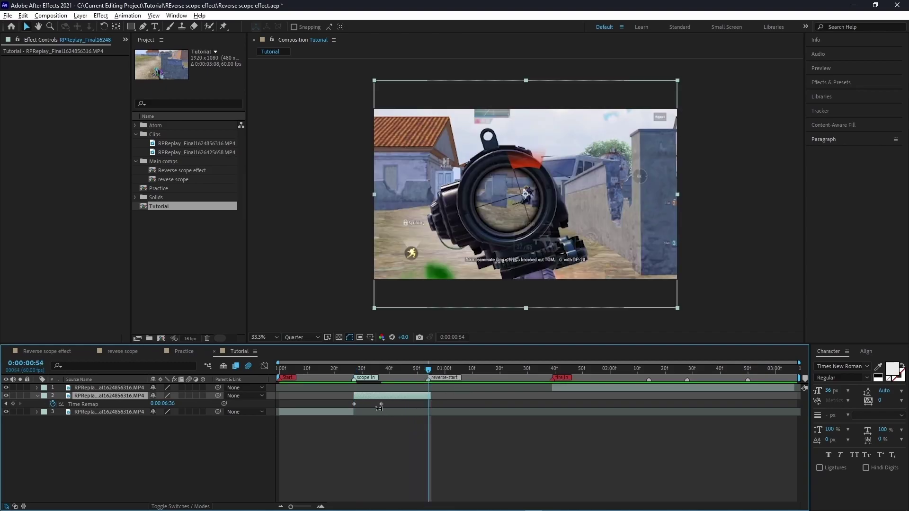
pyautogui.moveTo(382, 405)
pyautogui.mouseDown()
pyautogui.moveTo(427, 405)
pyautogui.moveTo(429, 396)
pyautogui.moveTo(294, 402)
pyautogui.mouseUp()
pyautogui.press('F9')
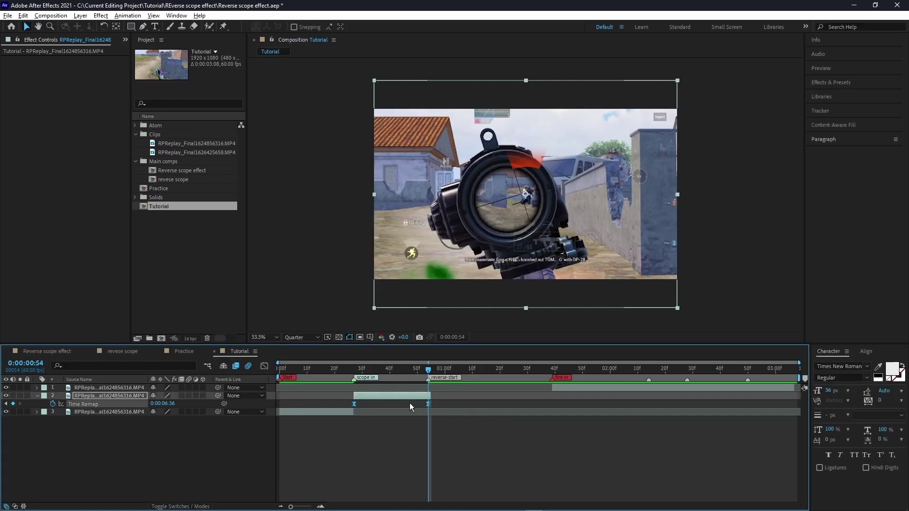
# Select layer 2's two Time Remap keyframes and display their eased speed curve in the Graph Editor
pyautogui.rightClick(428, 404)
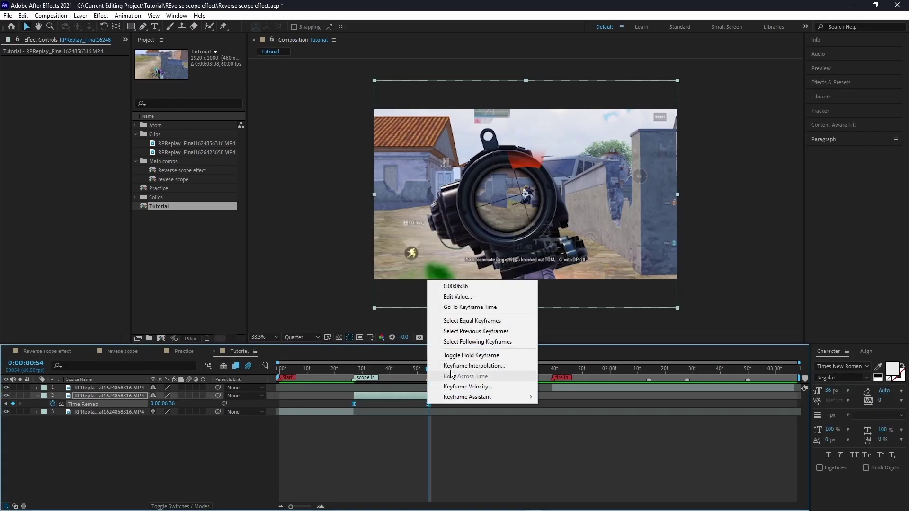
pyautogui.moveTo(469, 400)
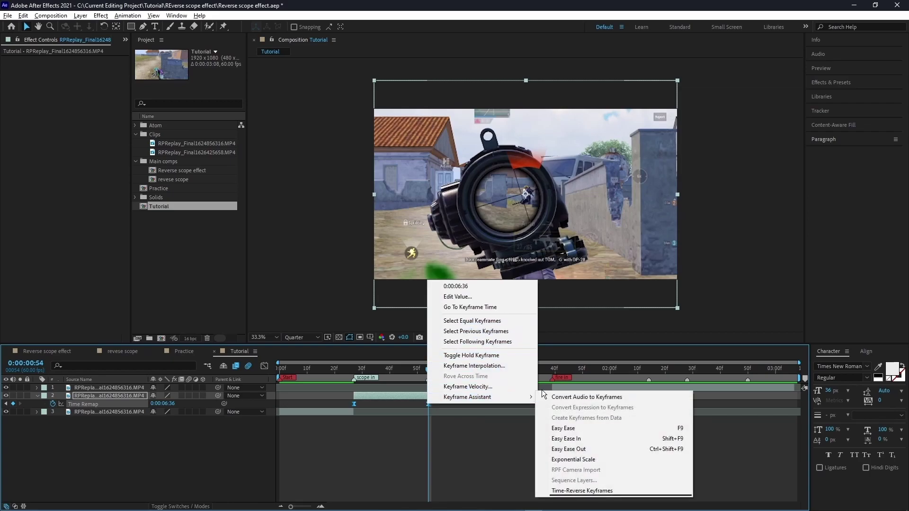
pyautogui.click(412, 429)
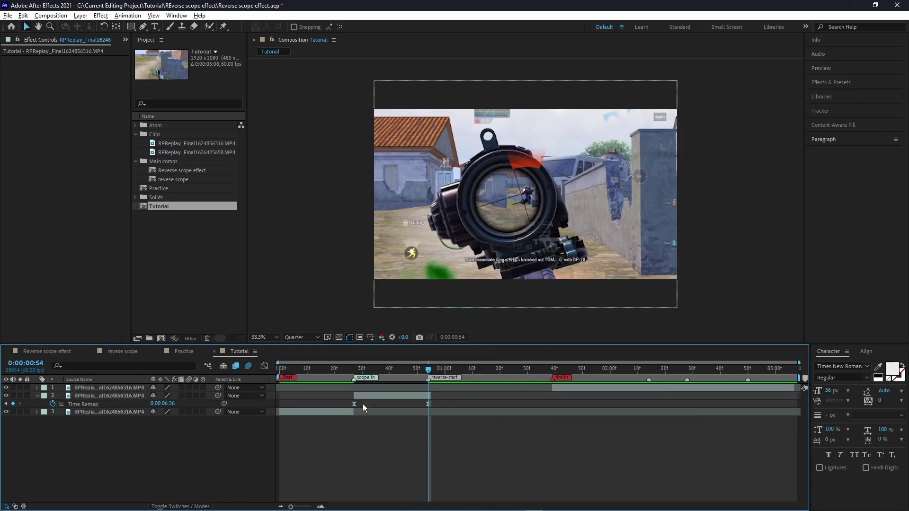
pyautogui.click(355, 403)
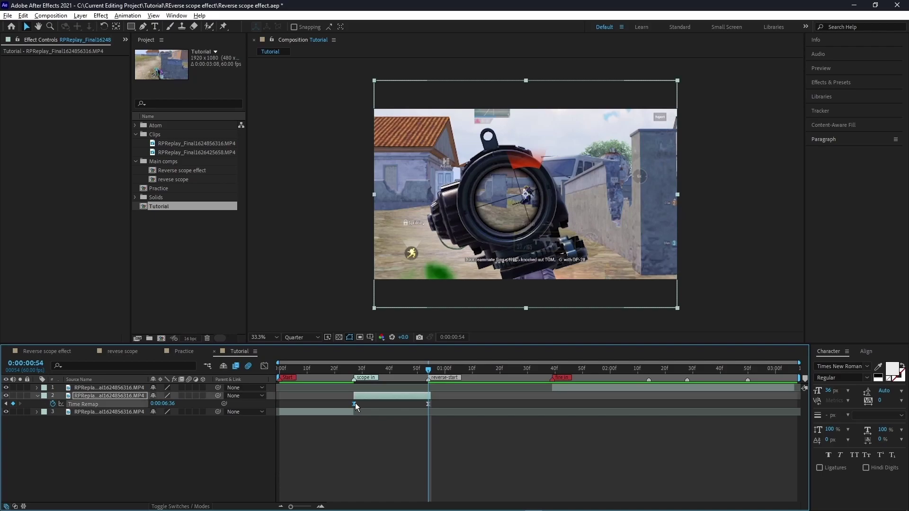
pyautogui.click(264, 366)
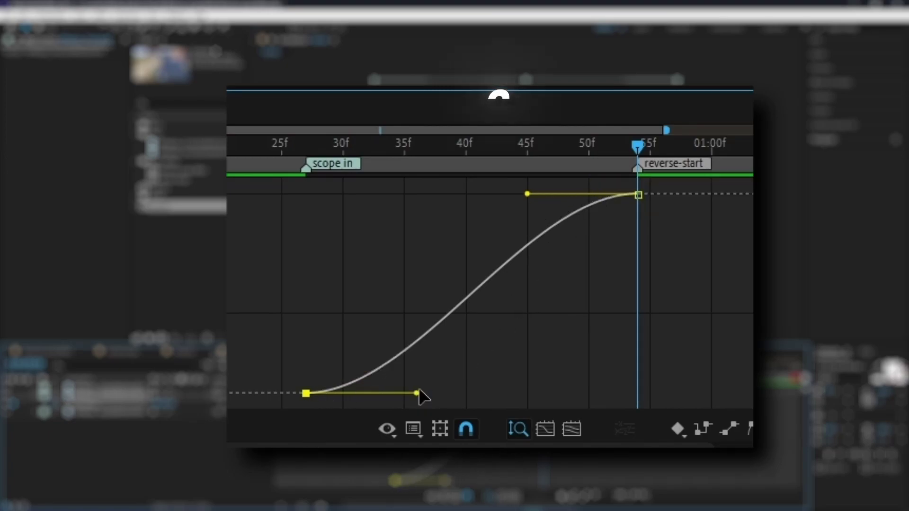
# Drag the Bézier influence handles to stretch the ease toward reverse-start and sharpen the late rise
pyautogui.moveTo(416, 393); pyautogui.dragTo(680, 393)
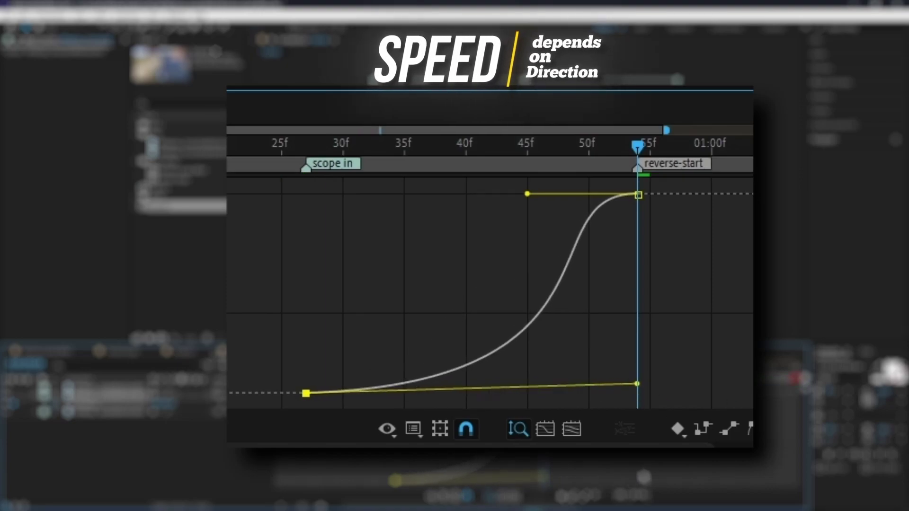
pyautogui.moveTo(638, 381); pyautogui.dragTo(409, 409)
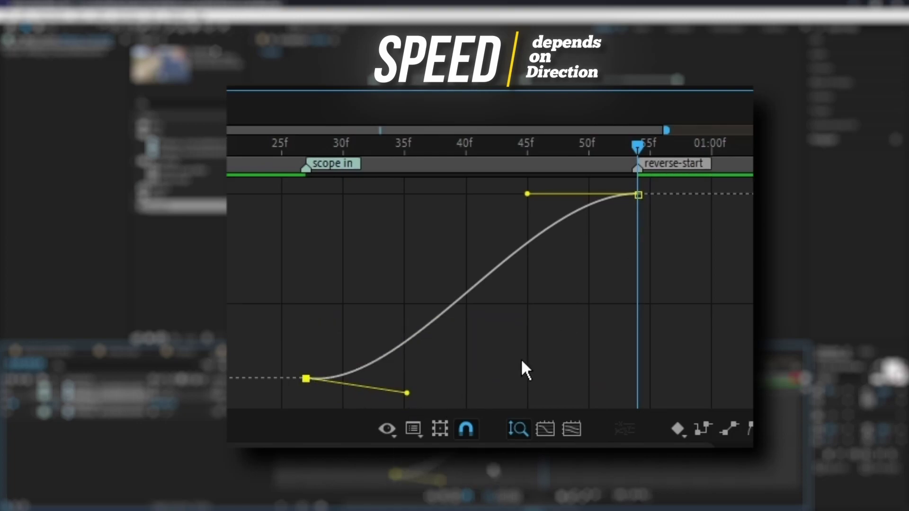
pyautogui.moveTo(407, 393)
pyautogui.mouseDown()
pyautogui.moveTo(672, 357)
pyautogui.moveTo(506, 383)
pyautogui.mouseUp()
pyautogui.moveTo(528, 194); pyautogui.dragTo(704, 386)
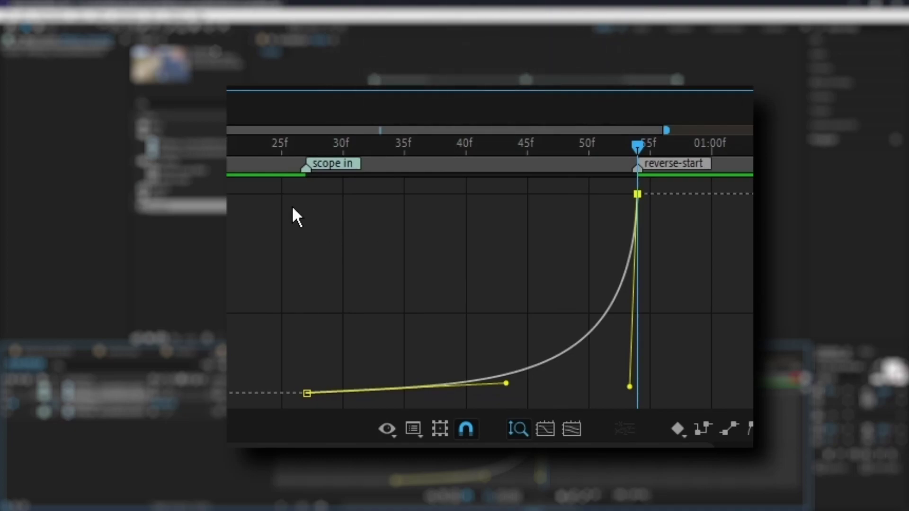
# Make the curve shoot up at scope in and settle slowly into reverse-start, then preview
pyautogui.press('j')
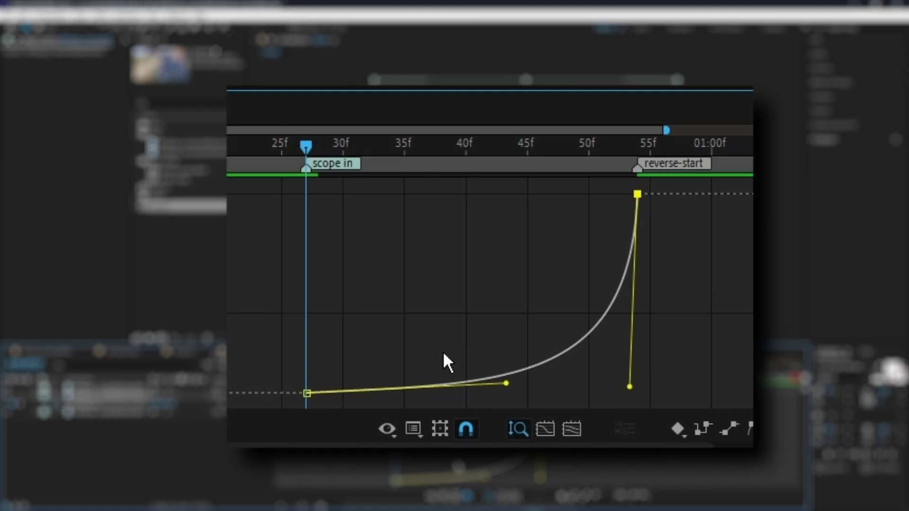
pyautogui.moveTo(505, 385)
pyautogui.mouseDown()
pyautogui.moveTo(417, 272)
pyautogui.moveTo(291, 205)
pyautogui.mouseUp()
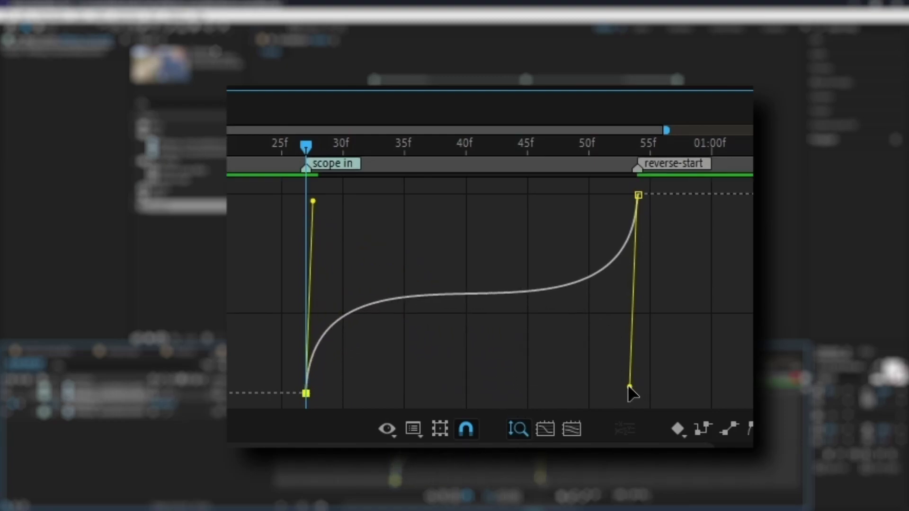
pyautogui.moveTo(629, 387)
pyautogui.mouseDown()
pyautogui.moveTo(570, 191)
pyautogui.moveTo(270, 197)
pyautogui.mouseUp()
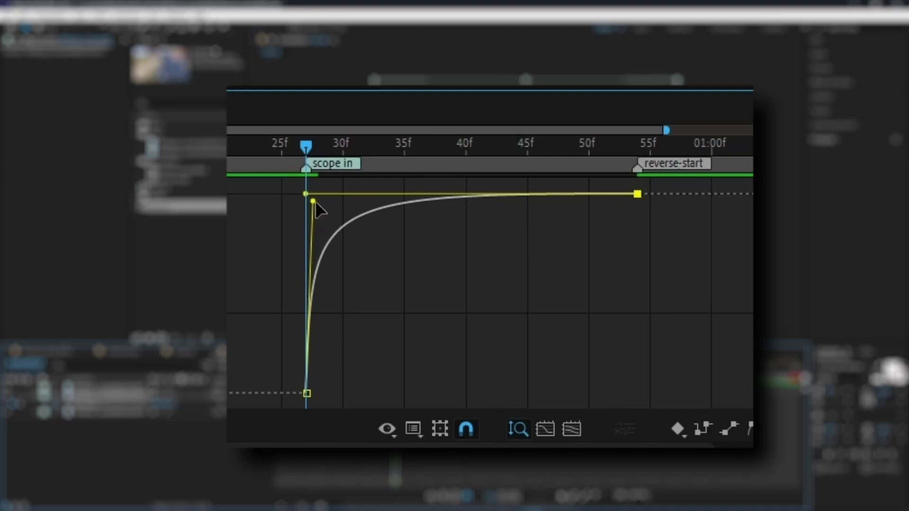
pyautogui.moveTo(313, 201); pyautogui.dragTo(314, 192)
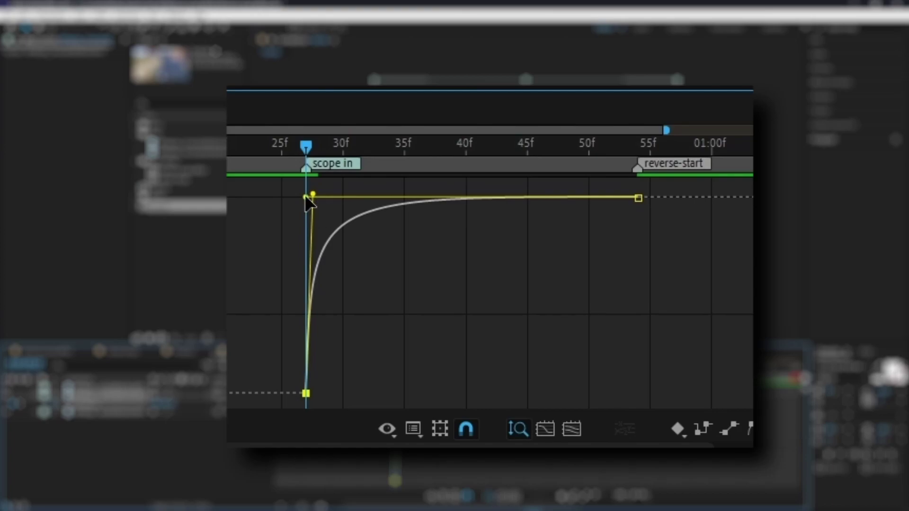
pyautogui.moveTo(305, 197); pyautogui.dragTo(629, 198)
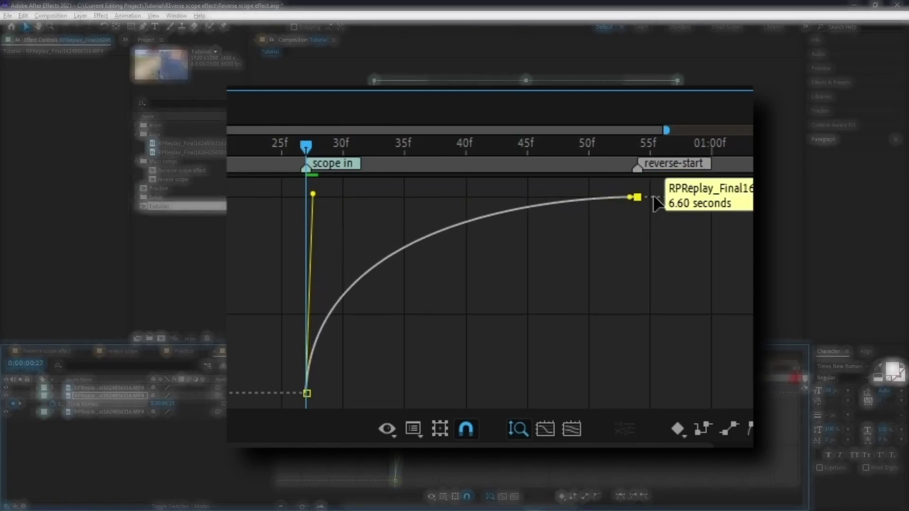
pyautogui.press('space')
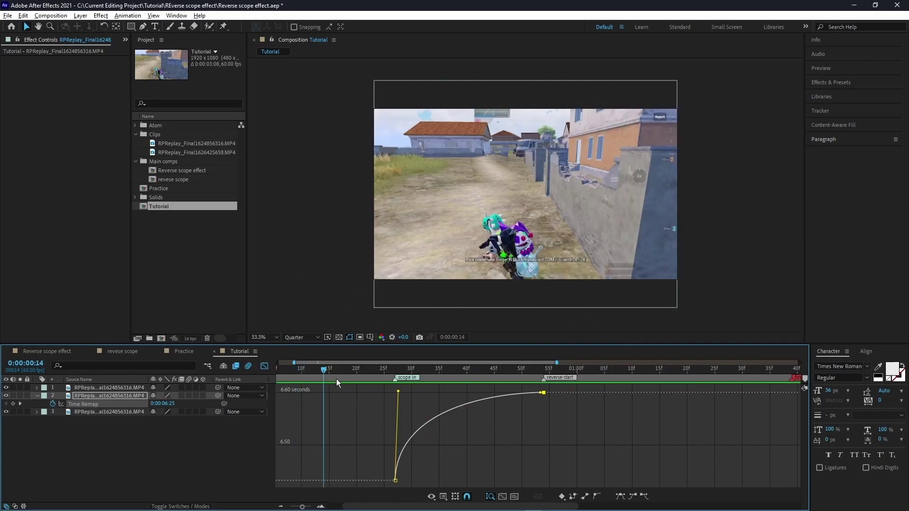
pyautogui.press('space')
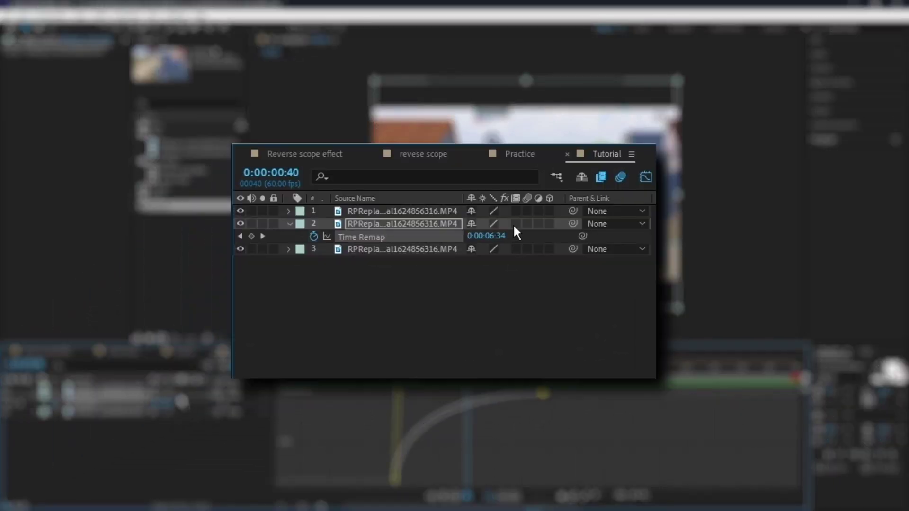
# Turn on frame blending for layer 2 and preview the clip from near the start
pyautogui.click(515, 224)
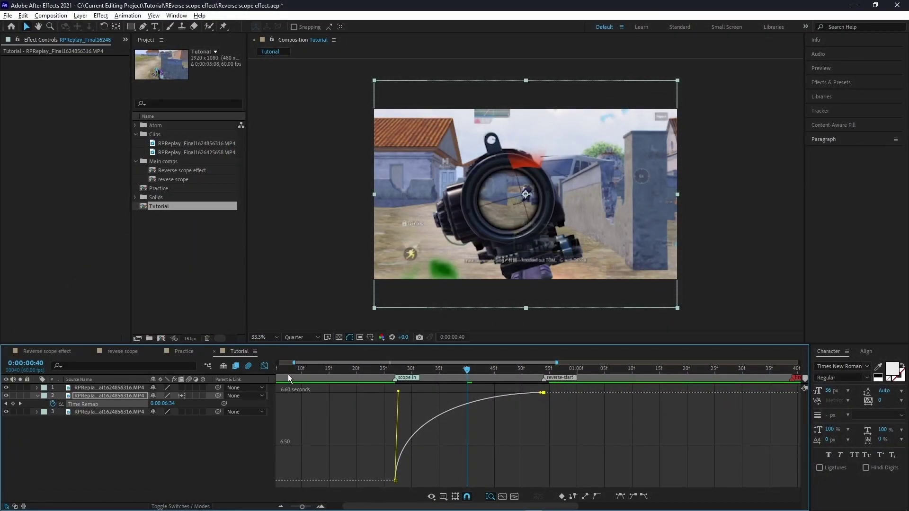
pyautogui.click(288, 374)
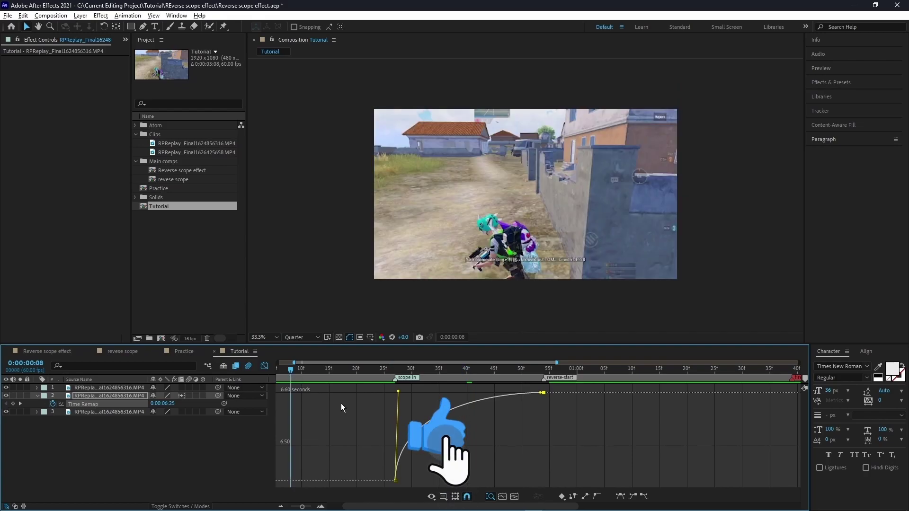
pyautogui.press('space')
# Return to layer bars and park the current time at the reverse-start marker, frame 54
pyautogui.click(262, 369)
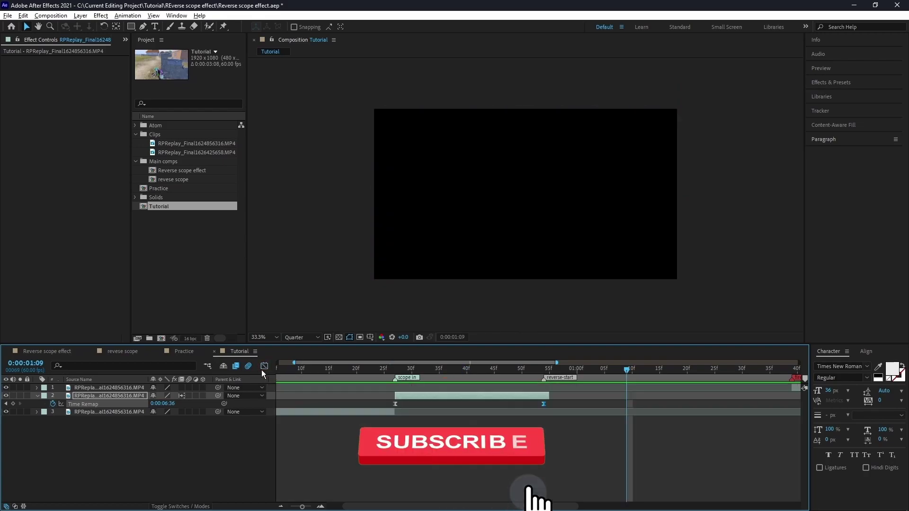
pyautogui.moveTo(428, 374); pyautogui.dragTo(543, 371)
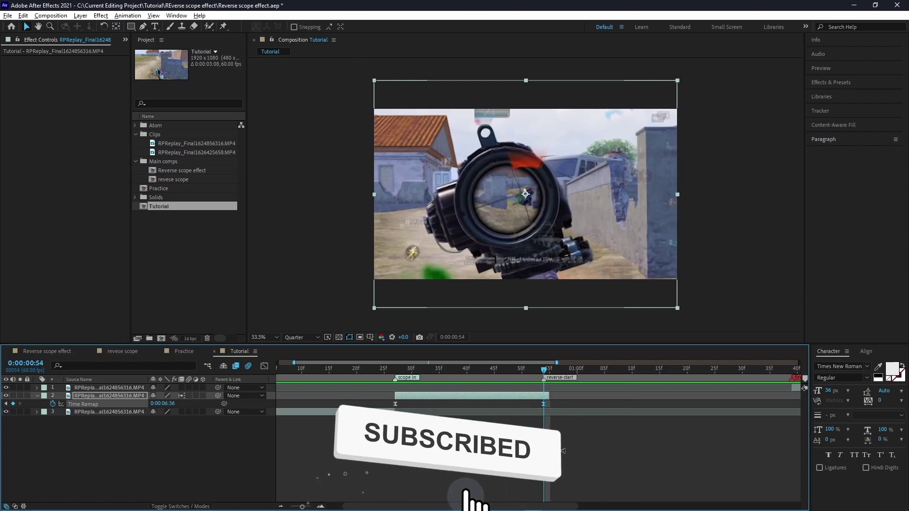
pyautogui.hscroll(5, 381, 394)
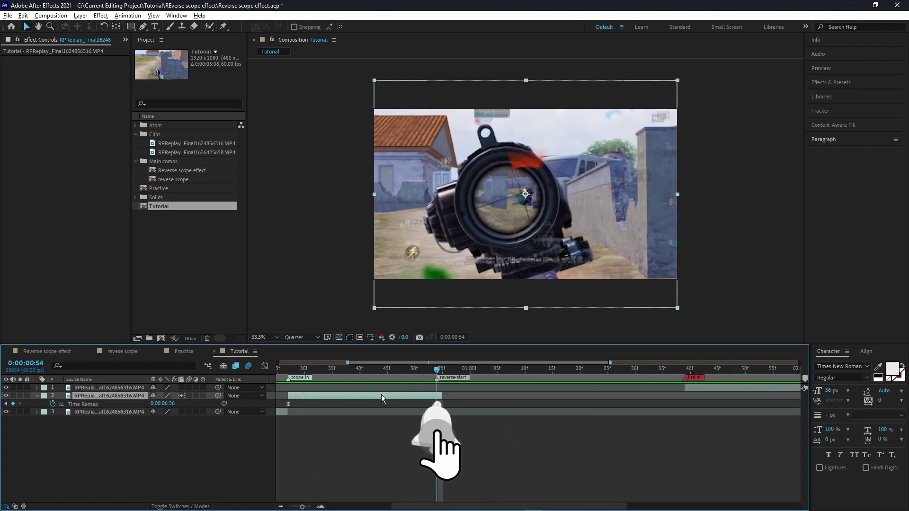
# Split layer 2 at reverse-start, nudge the new section earlier, and enable its time remapping
pyautogui.rightClick(382, 394)
pyautogui.click(341, 396)
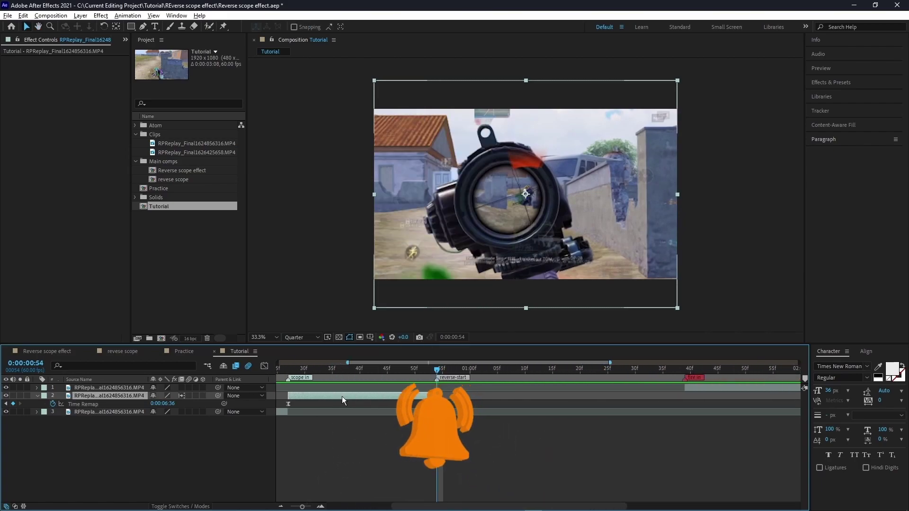
pyautogui.hotkey('ctrl', 'shift', 'd')
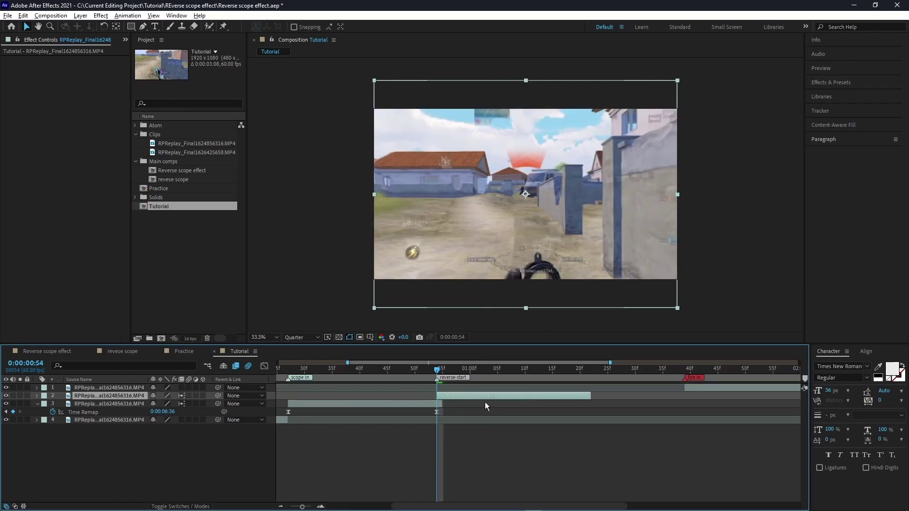
pyautogui.moveTo(486, 402); pyautogui.dragTo(470, 399)
pyautogui.hotkey('ctrl', 'alt', 't')
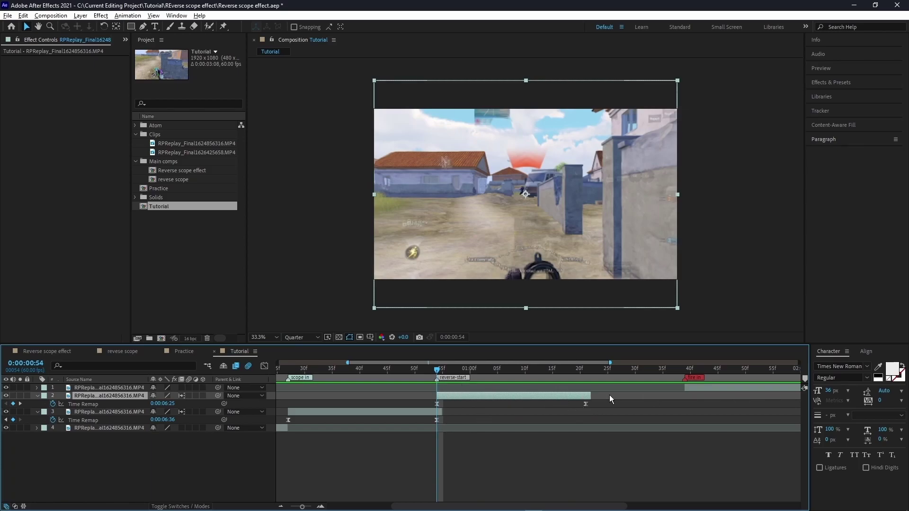
# Lengthen the later section to fire in, move its end keyframe there, and select the start keyframe in the graph
pyautogui.moveTo(591, 396); pyautogui.dragTo(690, 396)
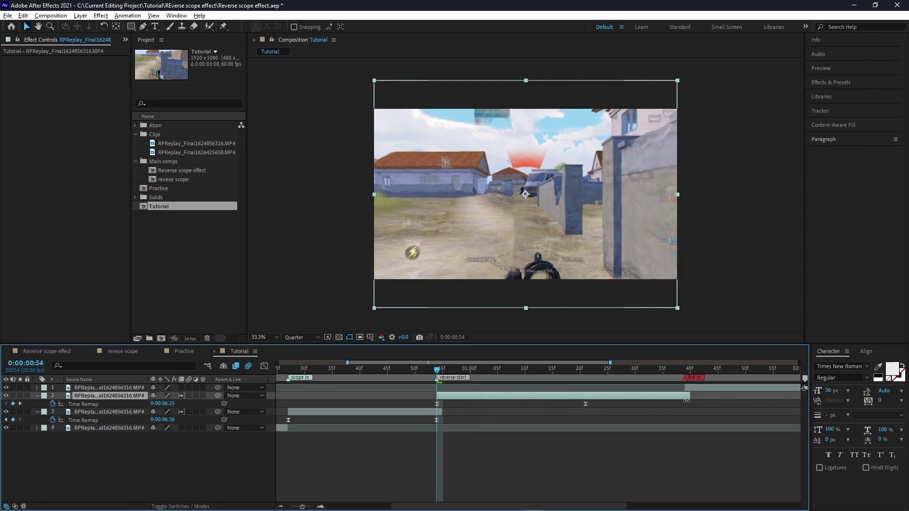
pyautogui.moveTo(586, 404); pyautogui.dragTo(684, 408)
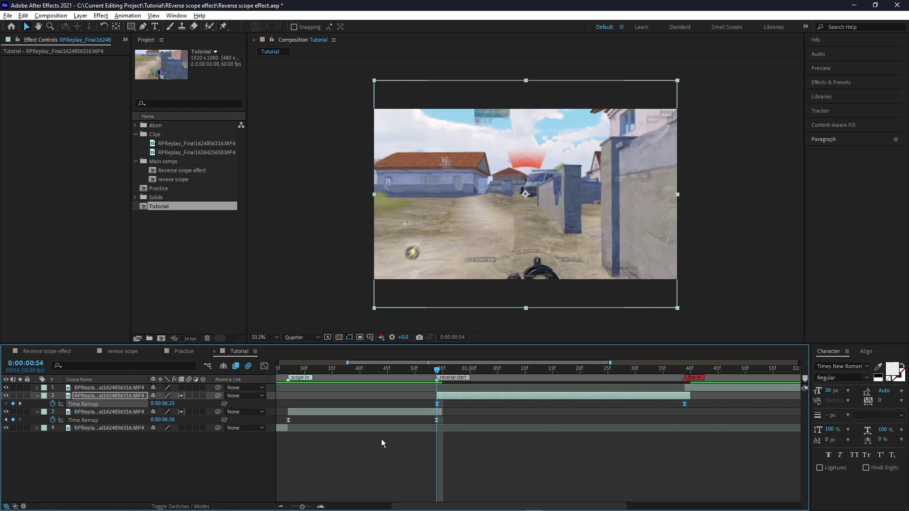
pyautogui.click(264, 366)
pyautogui.moveTo(433, 484); pyautogui.dragTo(381, 452)
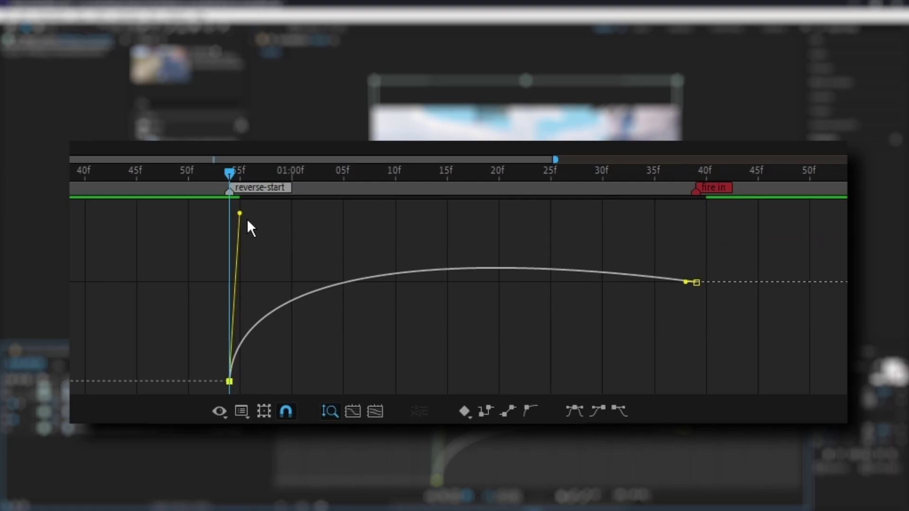
# Steepen the start keyframe's ramp and flatten the approach to the end keyframe, then return to layer bars
pyautogui.moveTo(239, 214); pyautogui.dragTo(234, 272)
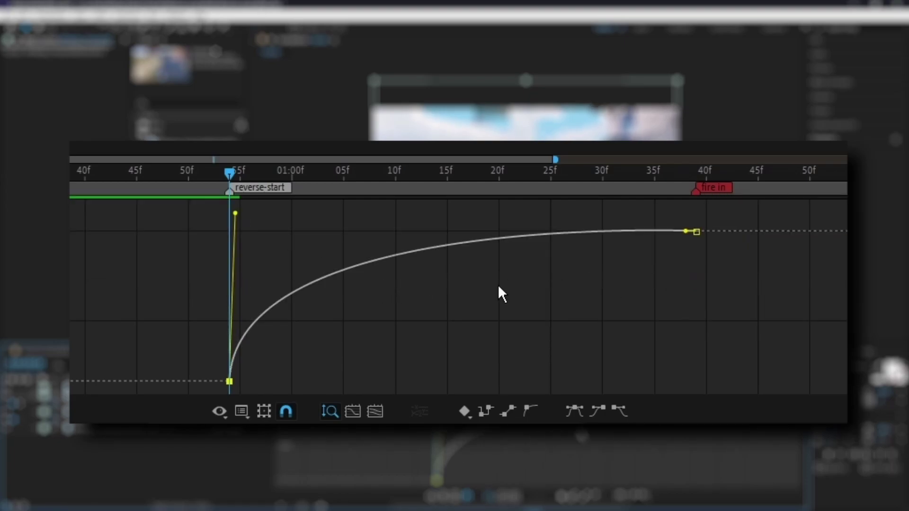
pyautogui.moveTo(687, 232); pyautogui.dragTo(201, 240)
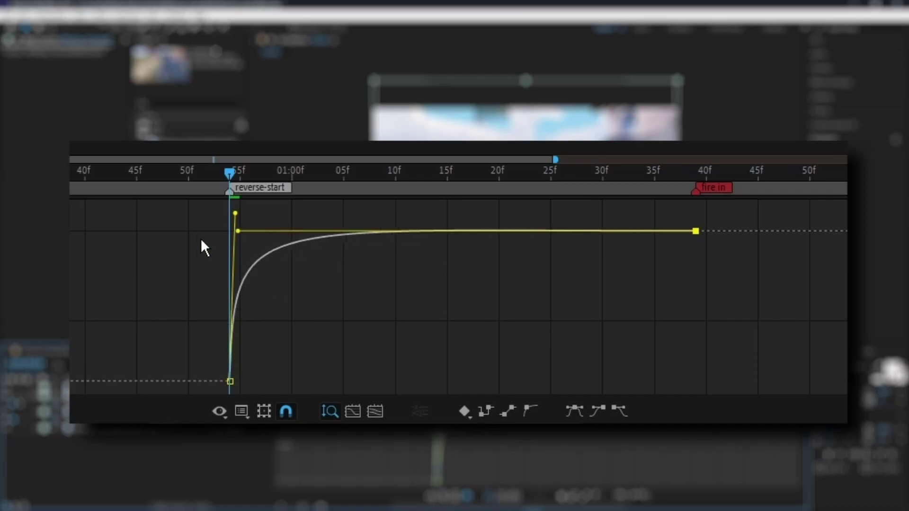
pyautogui.moveTo(235, 213)
pyautogui.mouseDown()
pyautogui.moveTo(228, 221)
pyautogui.moveTo(695, 253)
pyautogui.mouseUp()
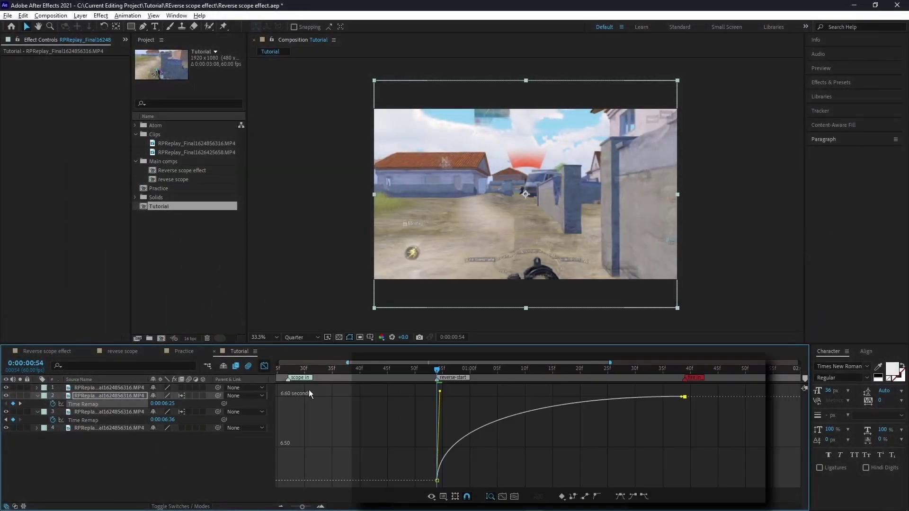
pyautogui.hotkey('shift', 'F3')
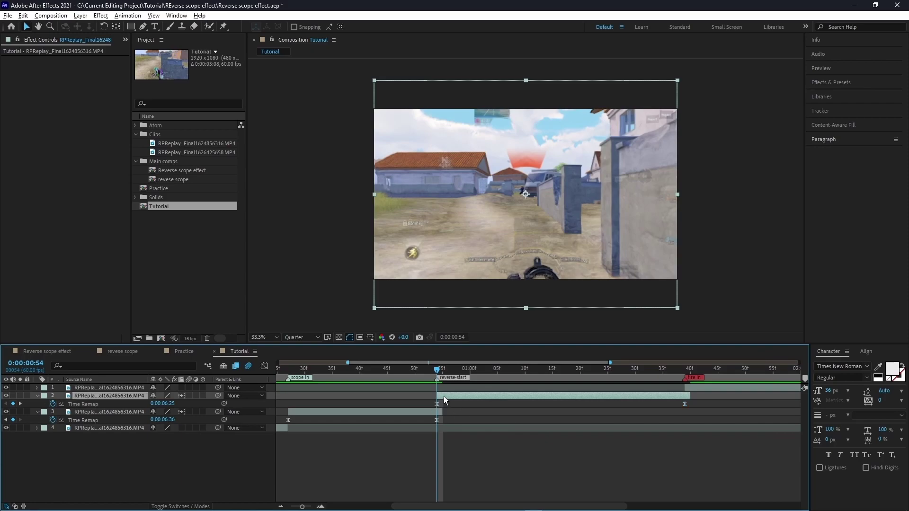
# Apply Time > Time-Reverse Layer to the later clip section
pyautogui.rightClick(444, 396)
pyautogui.moveTo(497, 178)
pyautogui.click(577, 189)
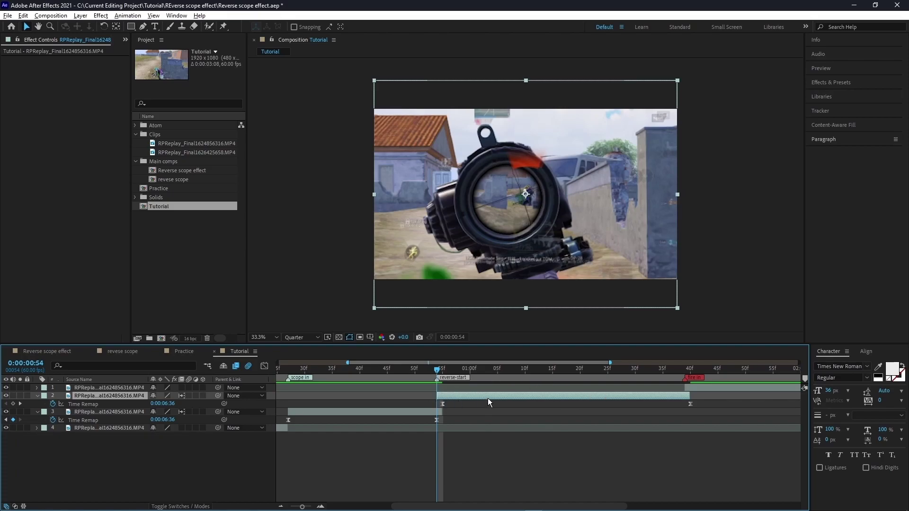
# Align the reversed section to start at the playhead, extend its end slightly, and preview from 0:00:01:39
pyautogui.moveTo(488, 395); pyautogui.dragTo(437, 394)
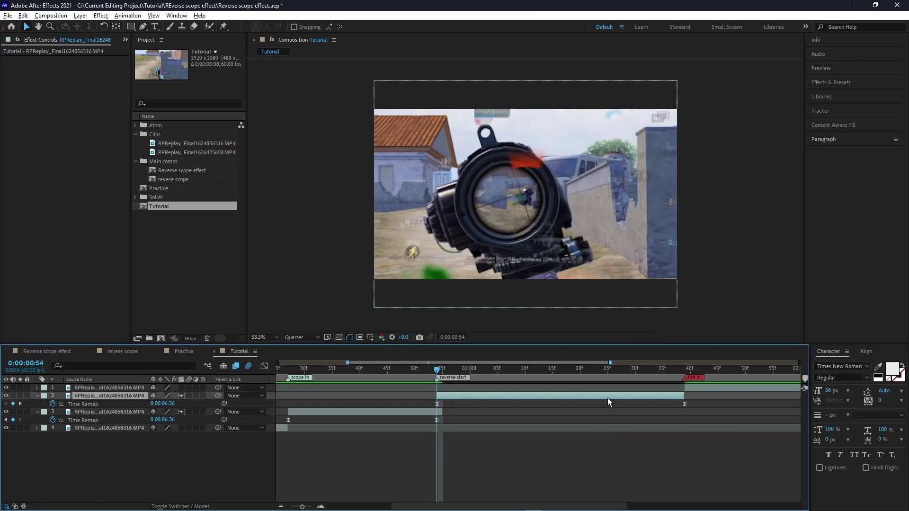
pyautogui.moveTo(685, 398); pyautogui.dragTo(690, 398)
pyautogui.click(685, 371)
pyautogui.press('space')
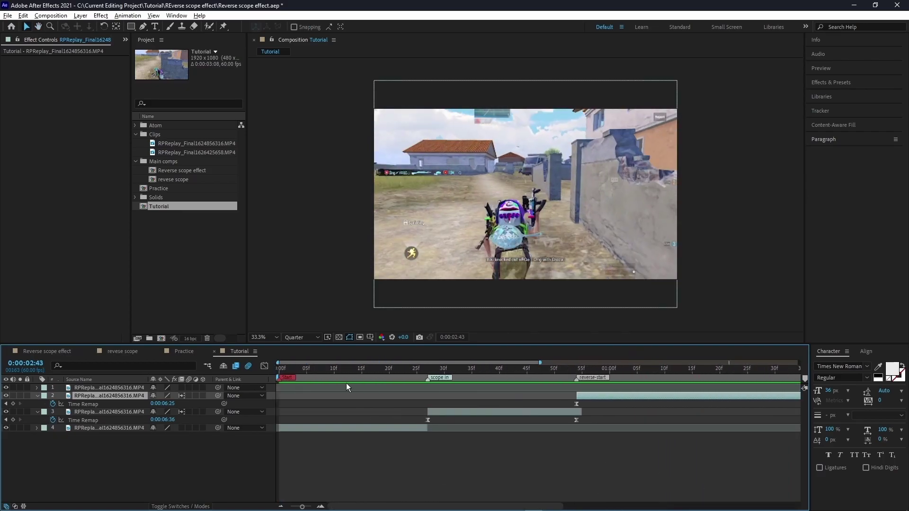
# Preview from 0:00:00:12 and scrub through the scope-in transition to the keyframe near 0:00:01:38
pyautogui.click(345, 376)
pyautogui.press('space')
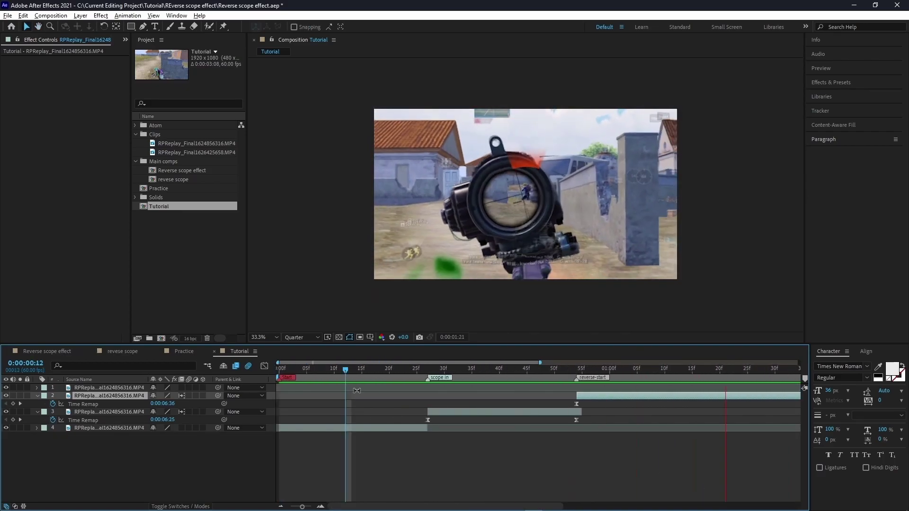
pyautogui.press('space')
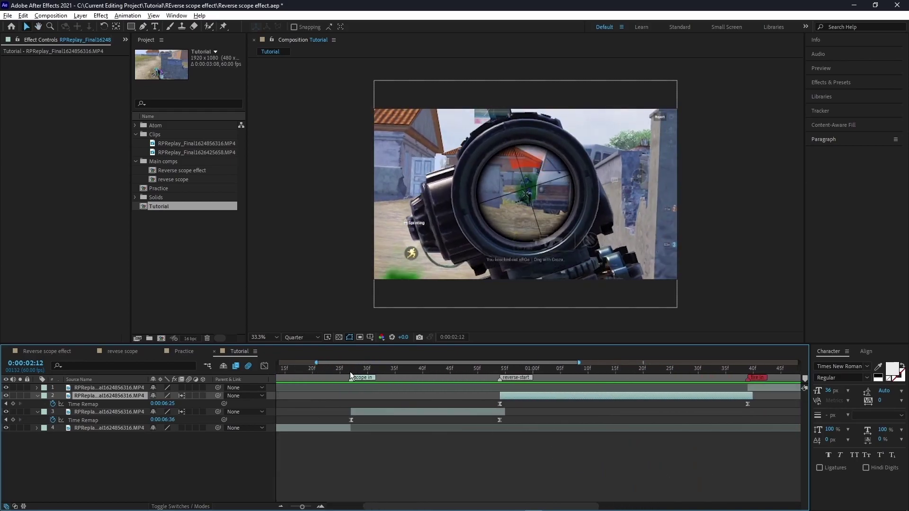
pyautogui.moveTo(351, 371); pyautogui.dragTo(497, 391)
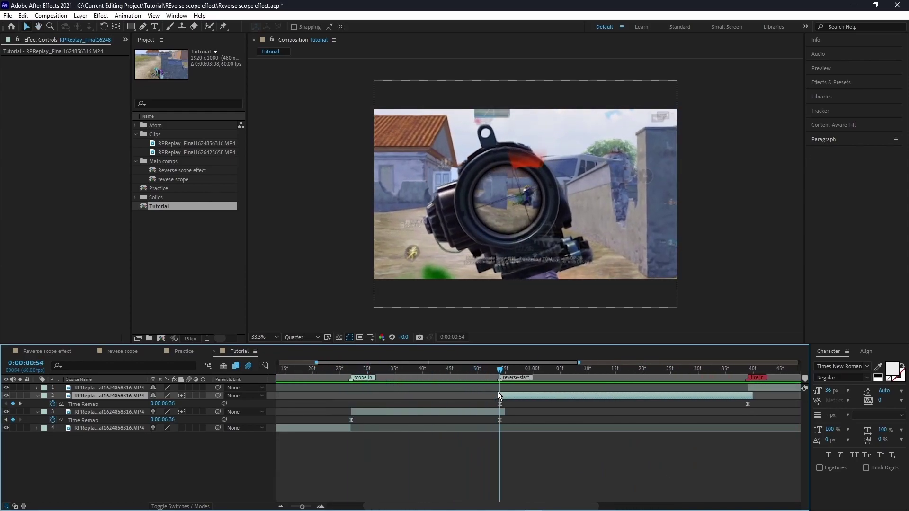
pyautogui.hscroll(4, 615, 442)
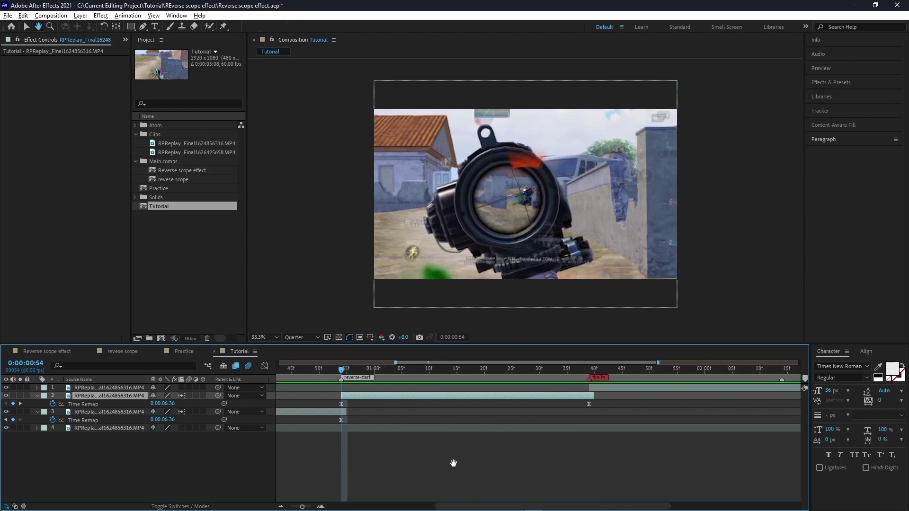
pyautogui.click(560, 374)
pyautogui.moveTo(561, 373); pyautogui.dragTo(567, 376)
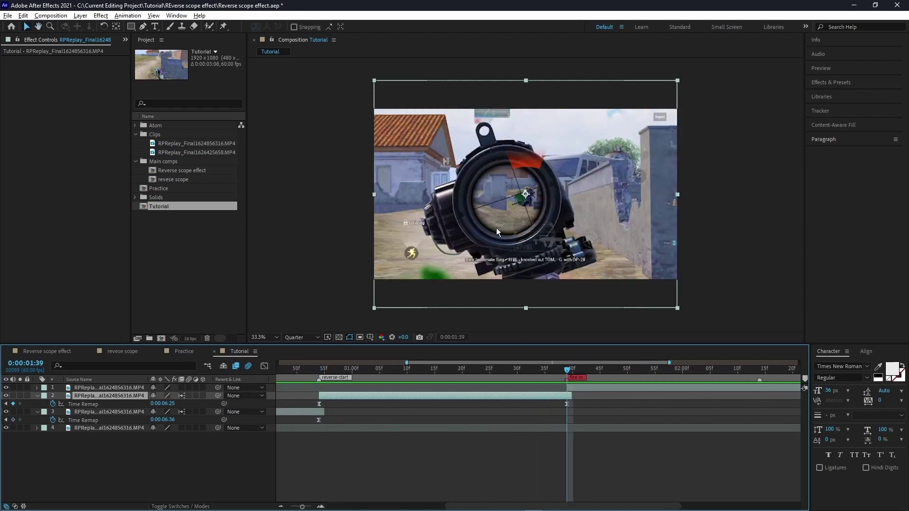
# Check the reversed section from the reverse-start marker, preview it, then switch to the Practice composition
pyautogui.hscroll(-2, 503, 402)
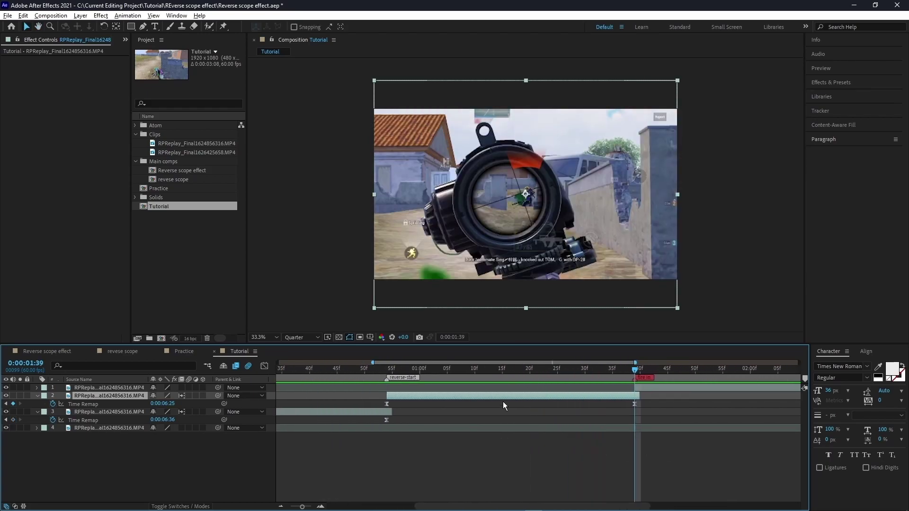
pyautogui.click(368, 368)
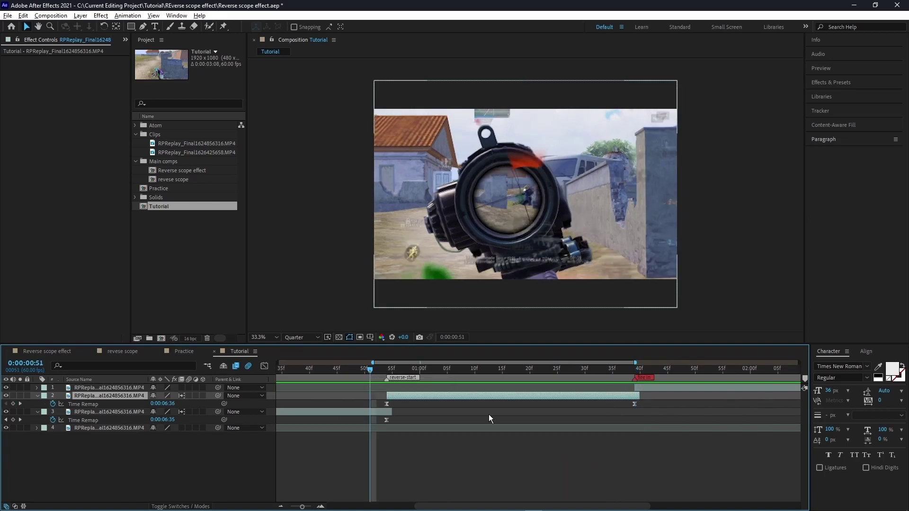
pyautogui.hscroll(-3, 489, 418)
pyautogui.moveTo(342, 421)
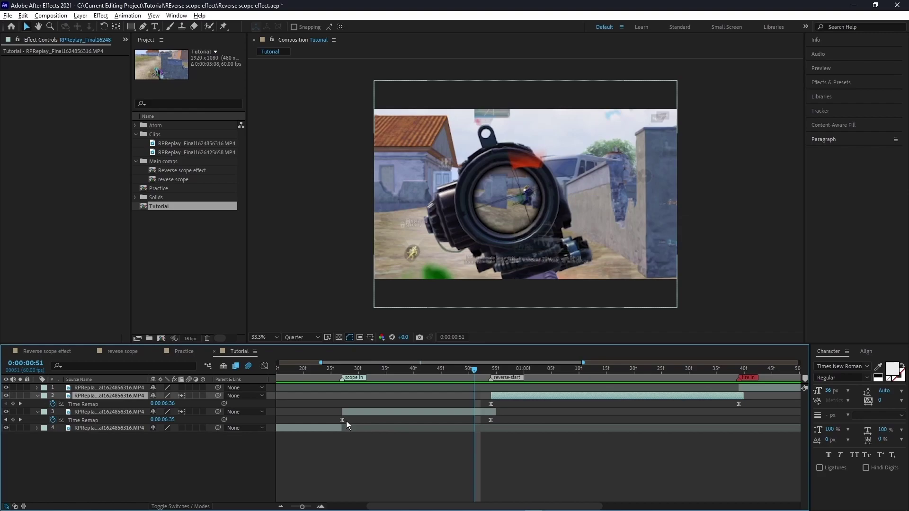
pyautogui.click(491, 371)
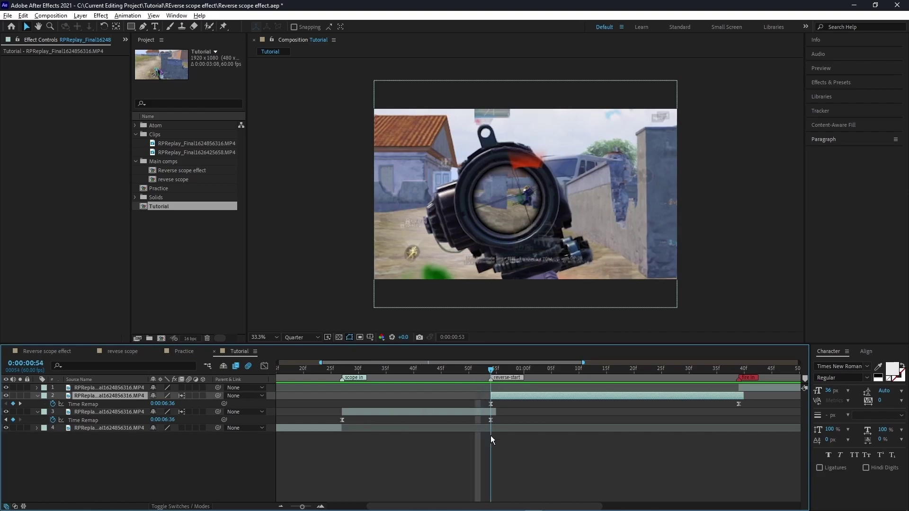
pyautogui.press('pagedown')
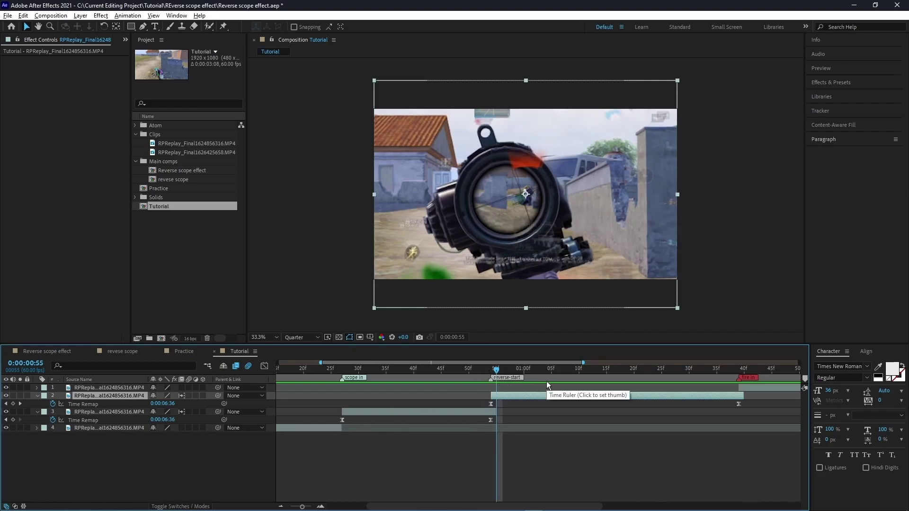
pyautogui.moveTo(496, 385)
pyautogui.mouseDown()
pyautogui.moveTo(652, 385)
pyautogui.moveTo(258, 413)
pyautogui.mouseUp()
pyautogui.press('space')
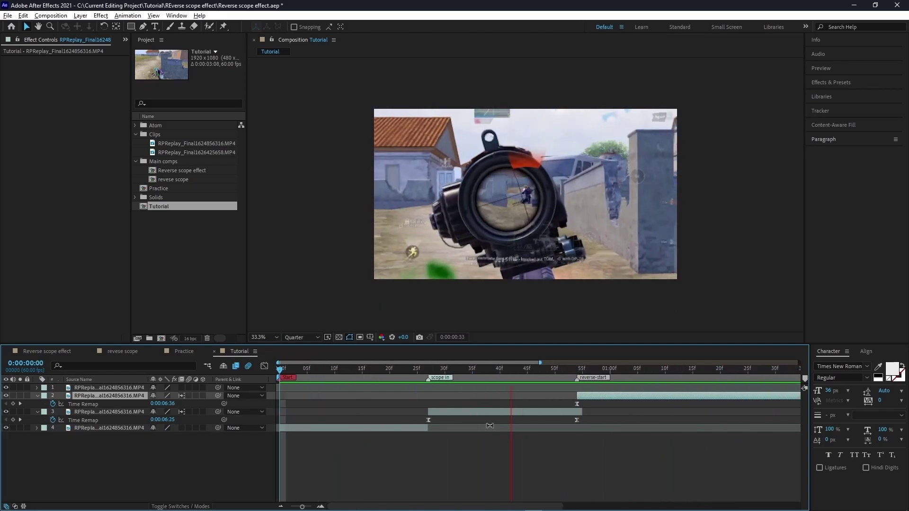
pyautogui.press('space')
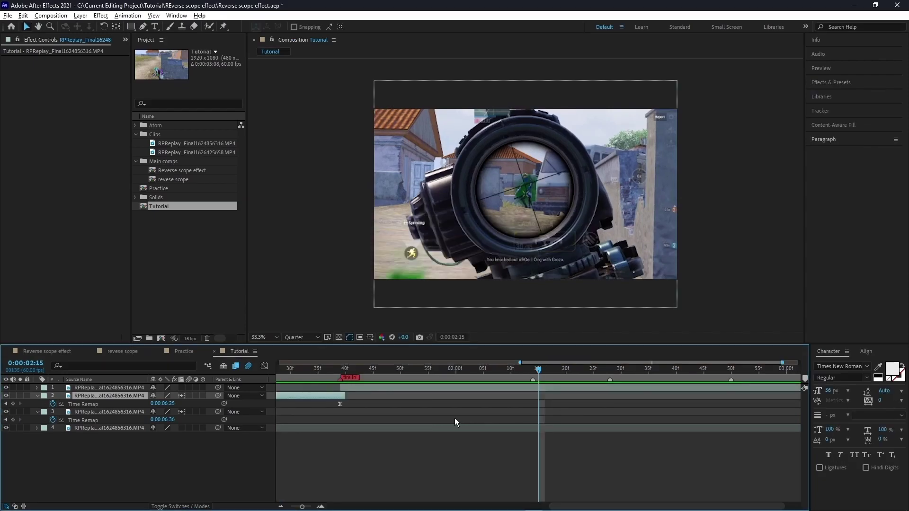
pyautogui.click(183, 353)
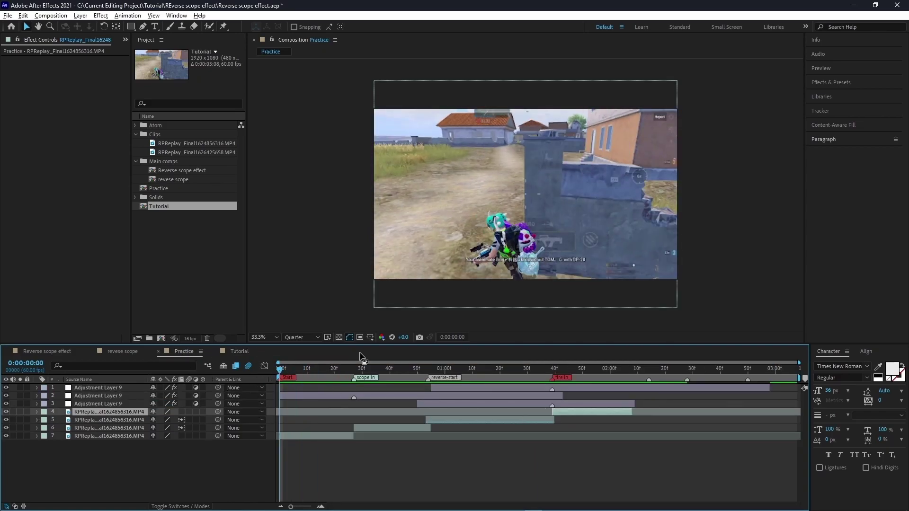
pyautogui.press('space')
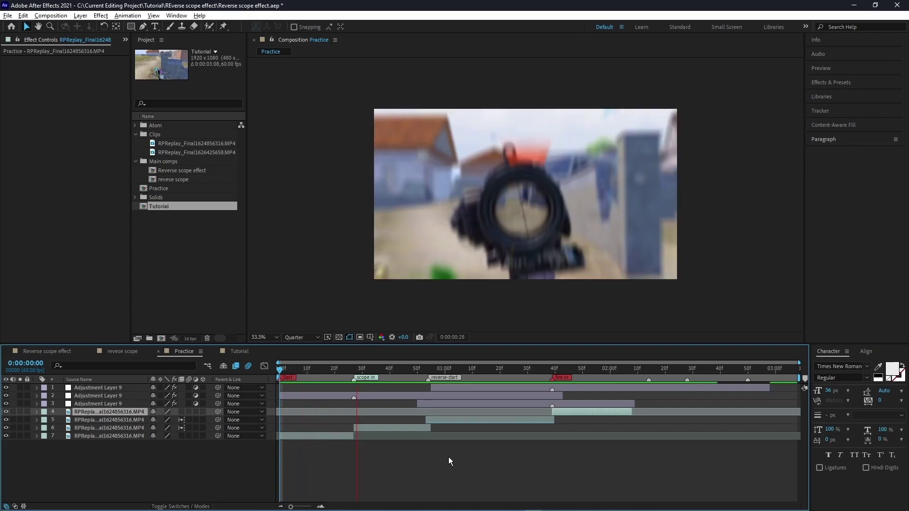
pyautogui.press('space')
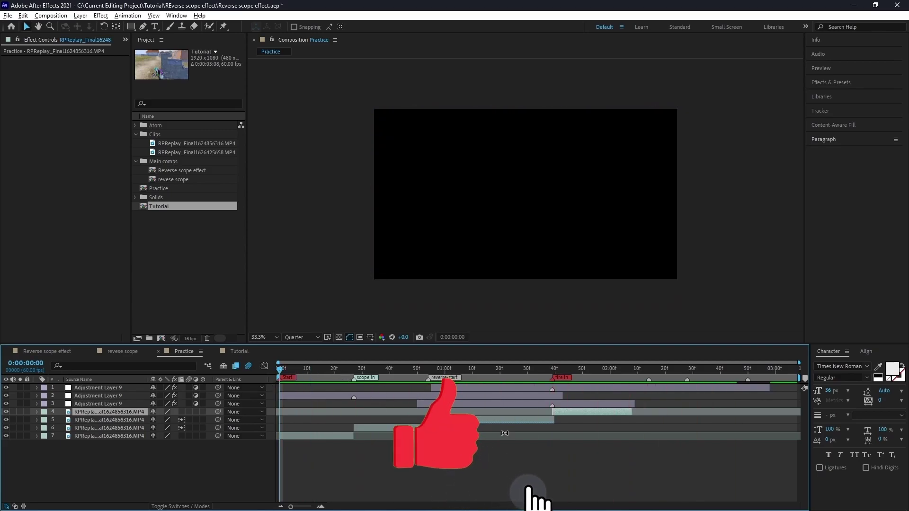
pyautogui.press('space')
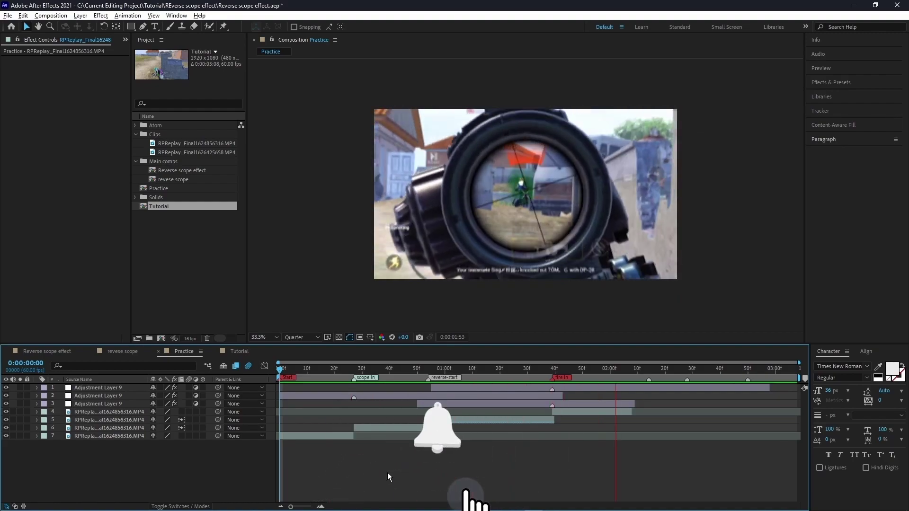
pyautogui.press('space')
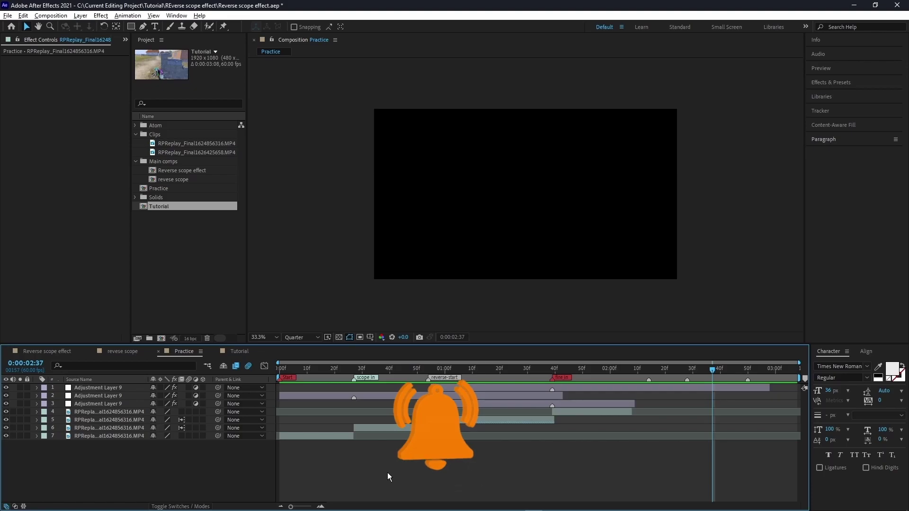